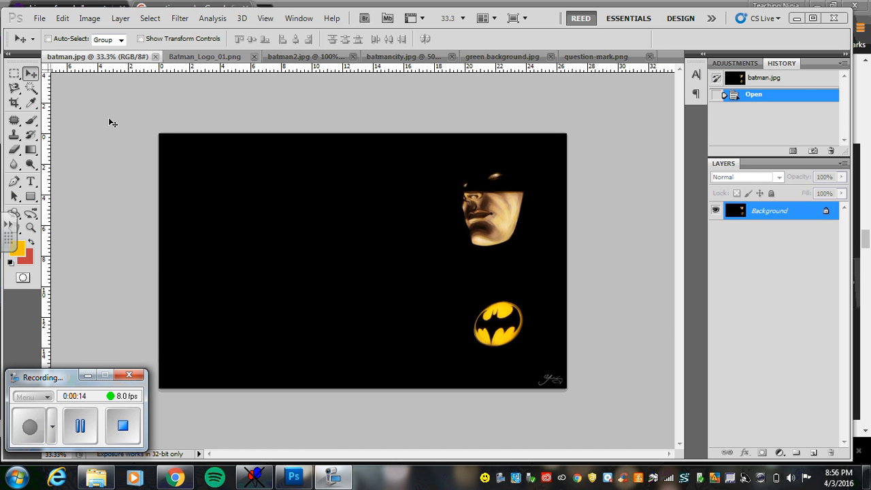
# - Look through the open source images: Batman logo, batman2, city skyline, green background, question mark and batman.jpg
pyautogui.click(197, 58)
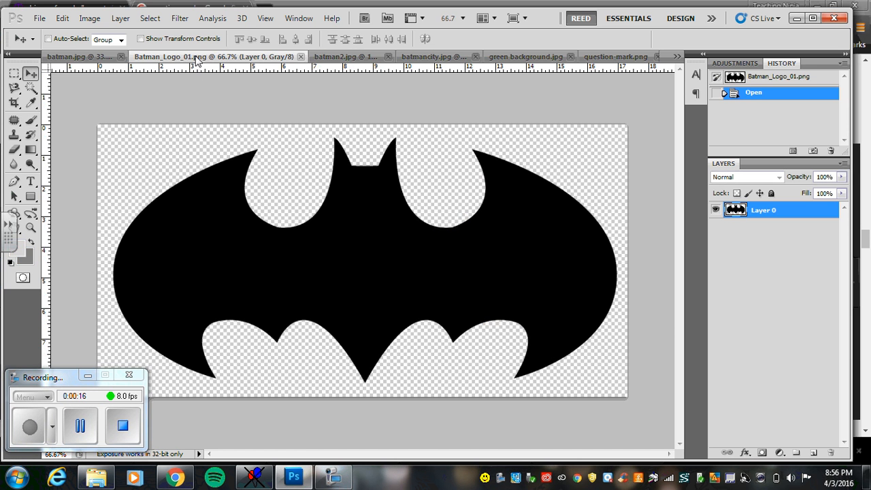
pyautogui.click(336, 58)
pyautogui.click(420, 58)
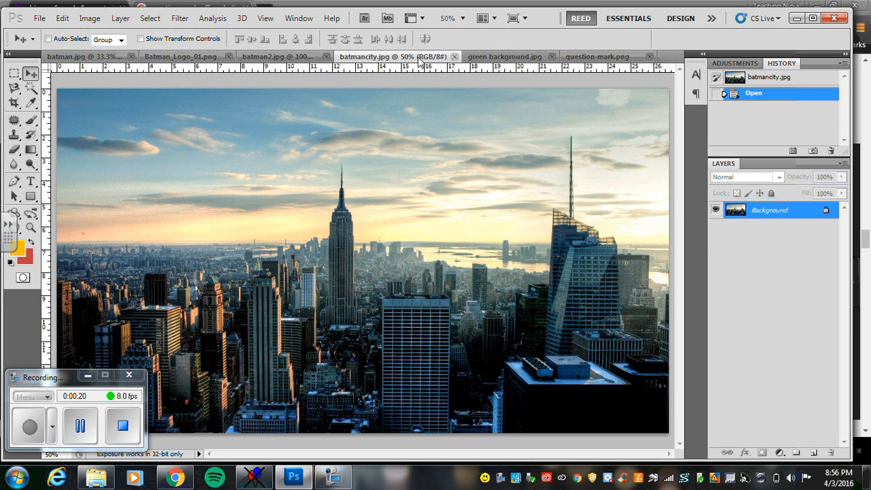
pyautogui.click(489, 58)
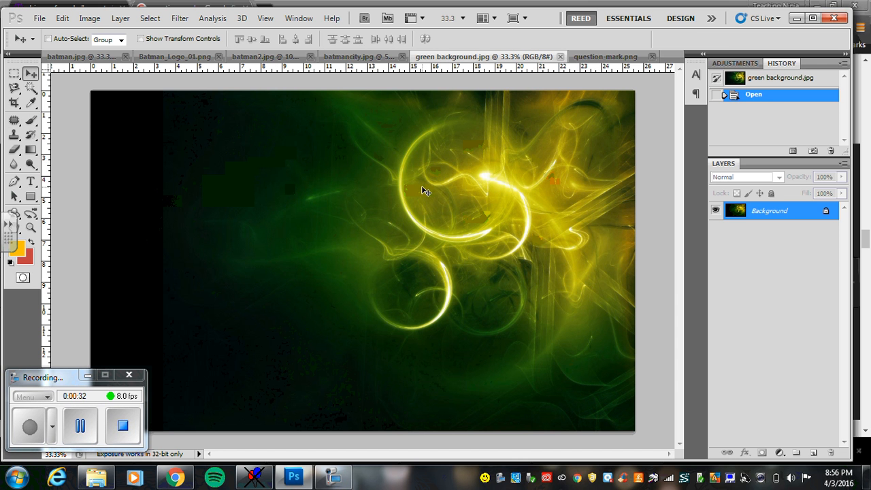
pyautogui.click(615, 61)
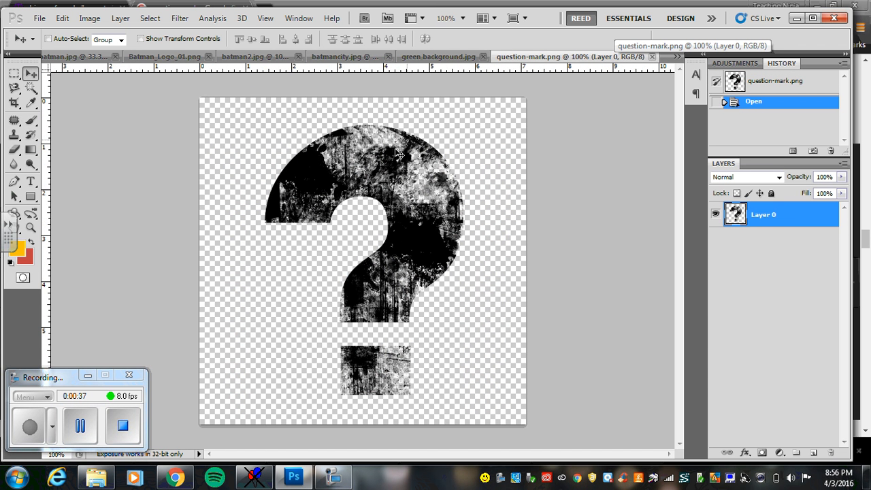
pyautogui.click(64, 62)
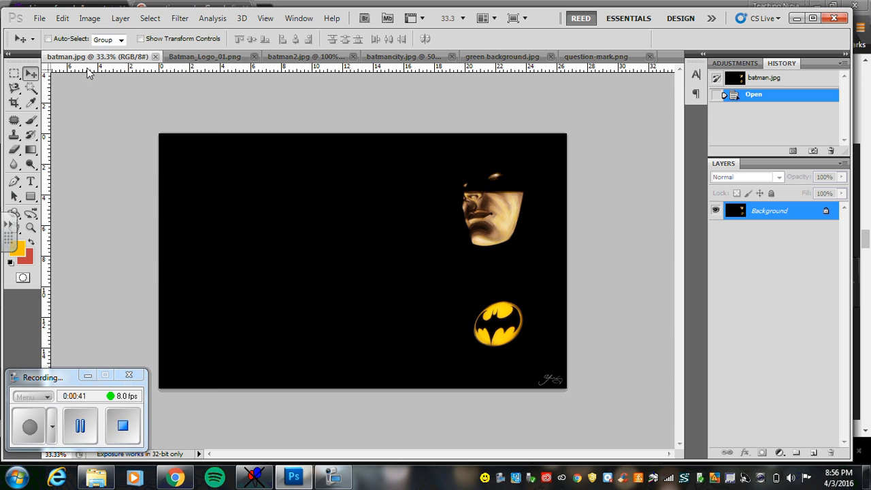
# - Create a new RGB document 11 inches wide and 8.5 inches high at 150 pixels/inch with a white background
pyautogui.click(39, 19)
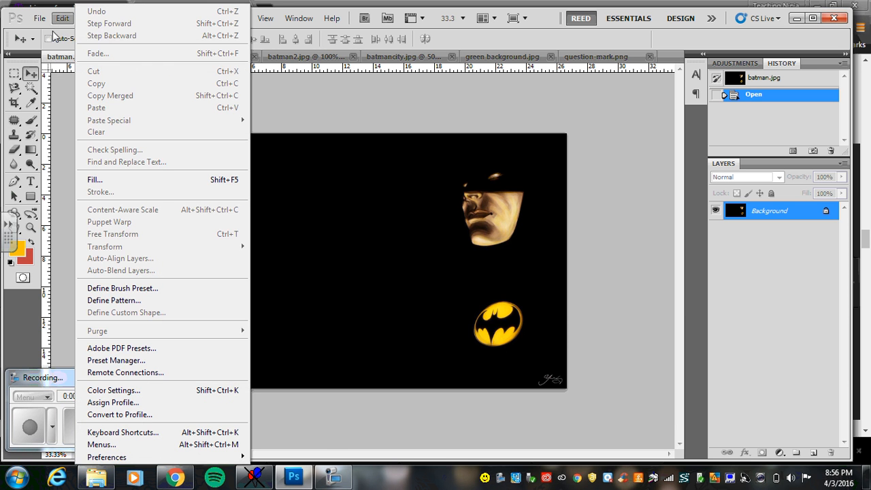
pyautogui.click(50, 39)
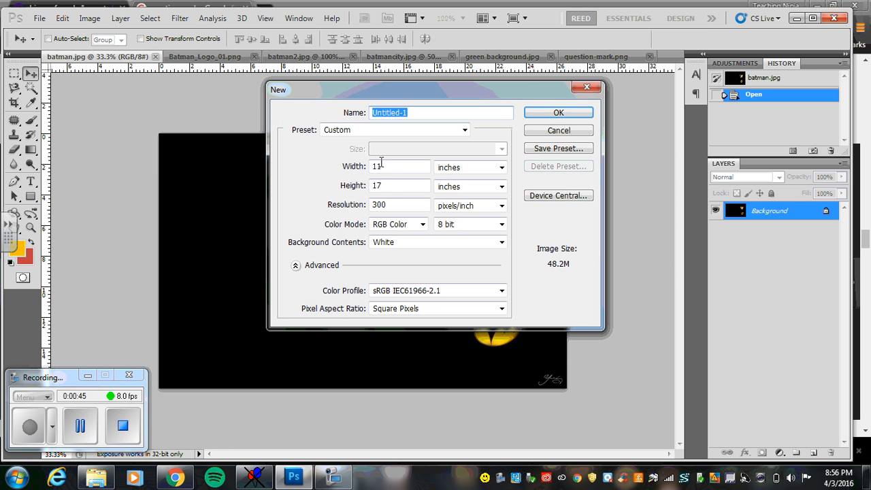
pyautogui.moveTo(389, 169); pyautogui.dragTo(306, 166)
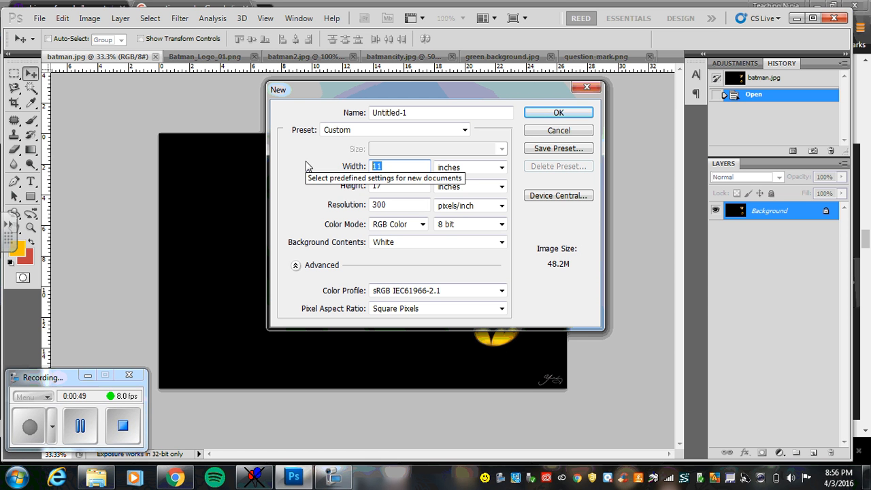
pyautogui.write('11')
pyautogui.moveTo(386, 183); pyautogui.dragTo(340, 196)
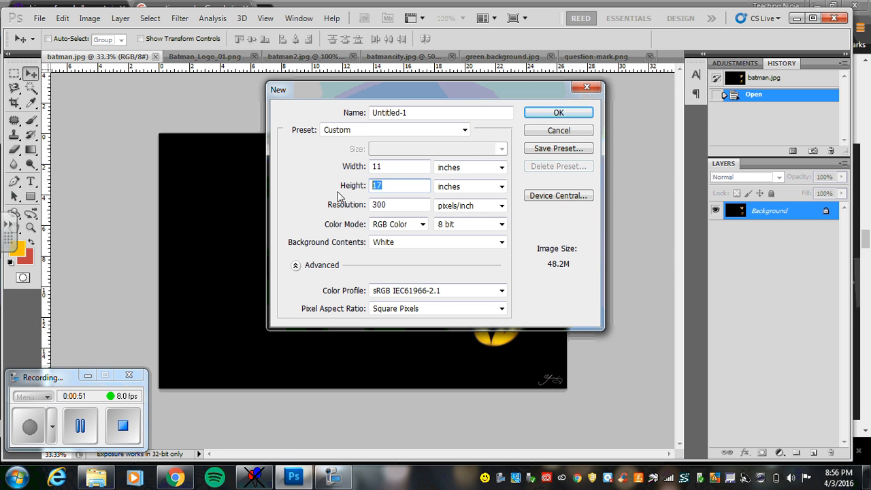
pyautogui.write('8.5')
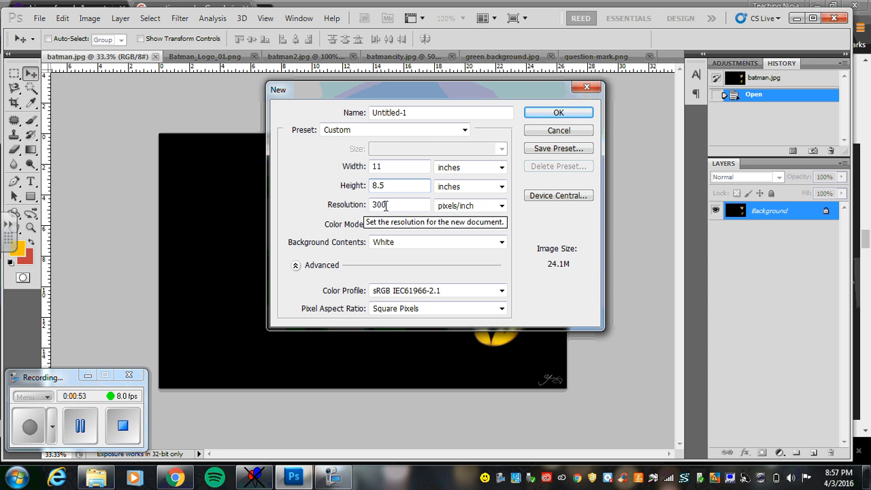
pyautogui.click(398, 204)
pyautogui.moveTo(398, 205); pyautogui.dragTo(357, 209)
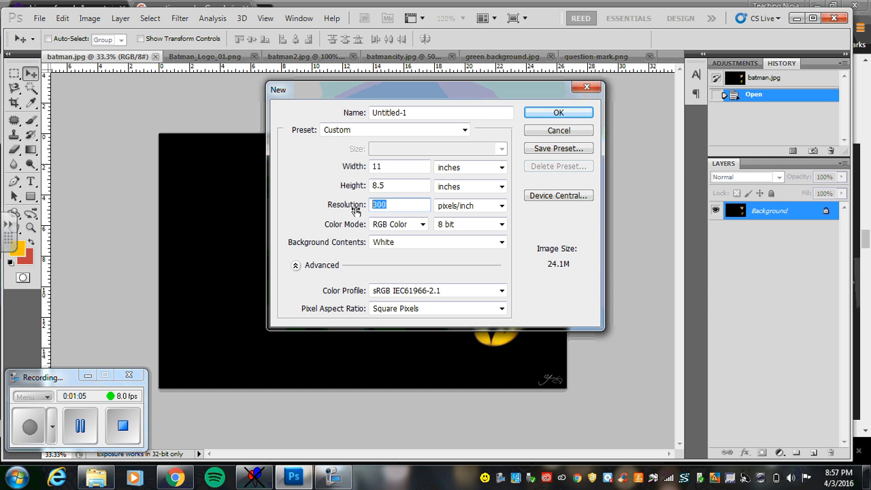
pyautogui.write('150')
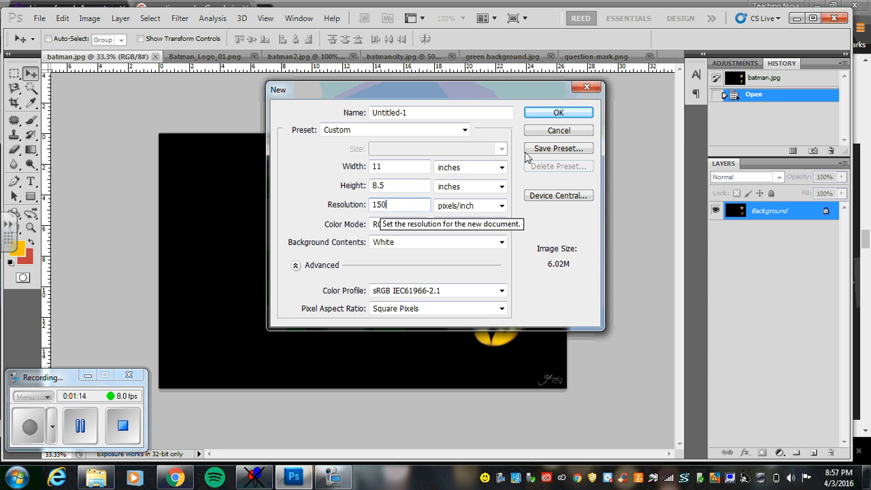
pyautogui.click(559, 112)
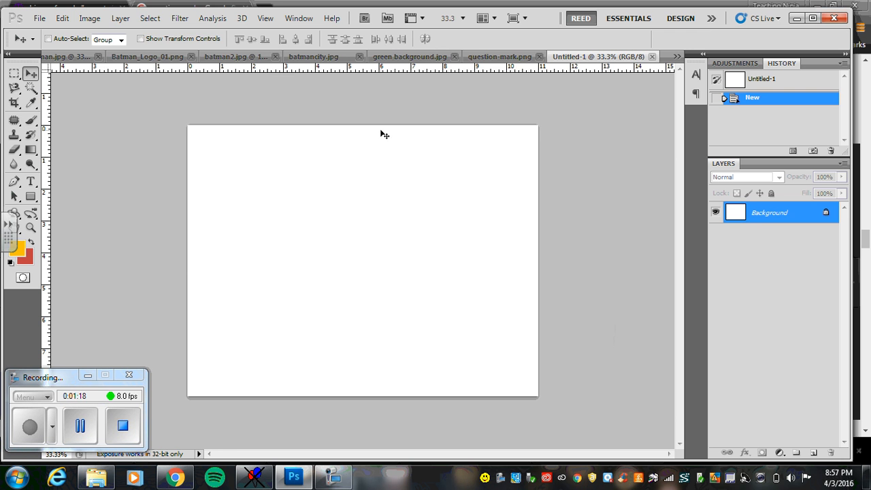
# - Check the new document's pixel dimensions, document size and resolution in Image Size
pyautogui.click(90, 19)
pyautogui.click(112, 111)
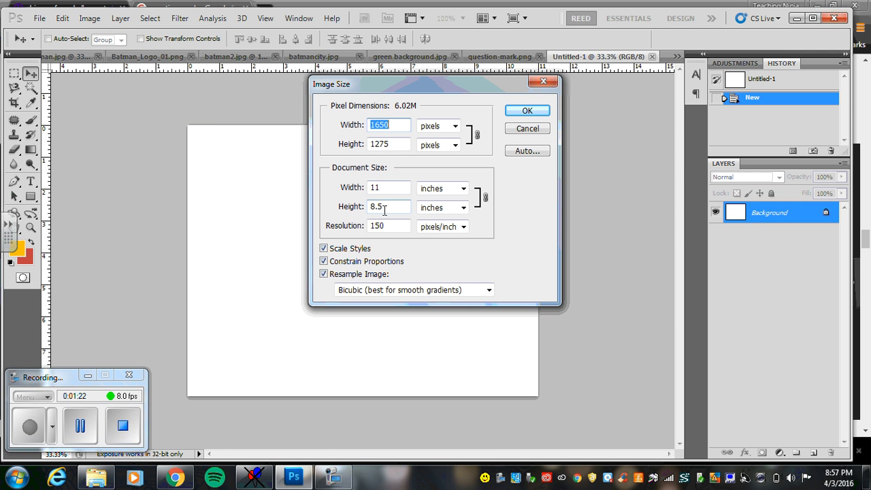
pyautogui.click(529, 111)
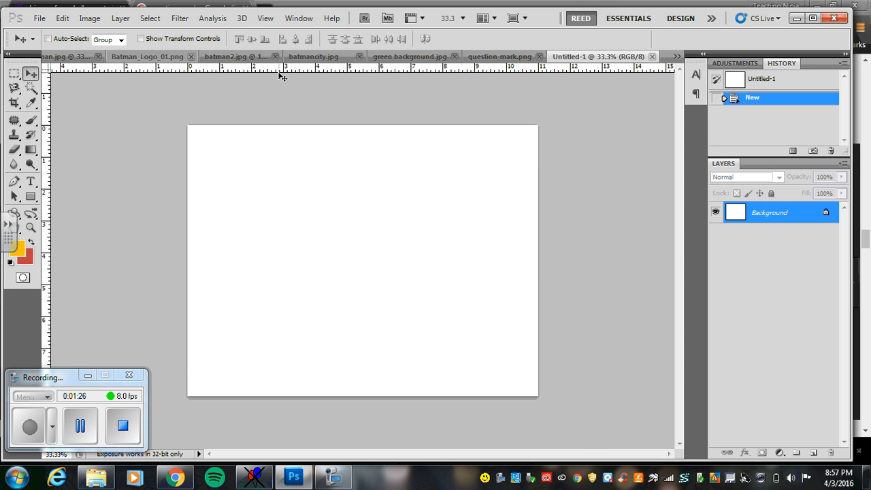
# - Copy the entire green background image and paste it into the Untitled-1 document
pyautogui.click(414, 57)
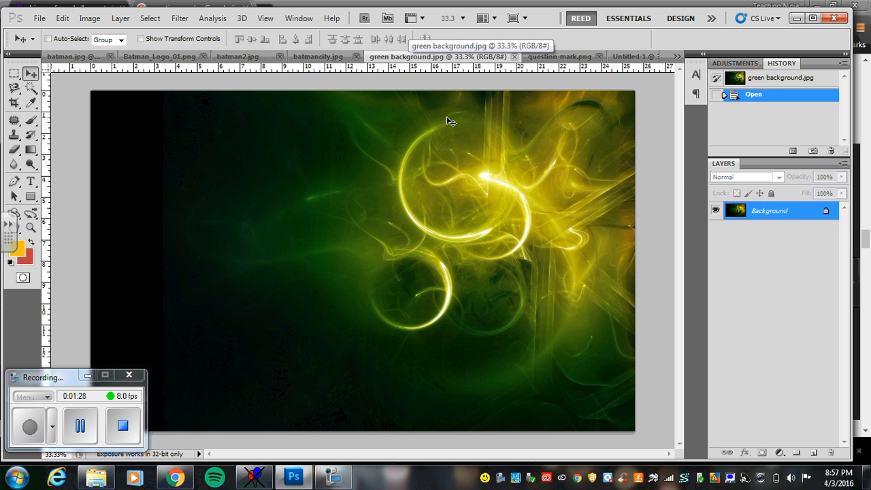
pyautogui.hotkey('ctrl', 'a')
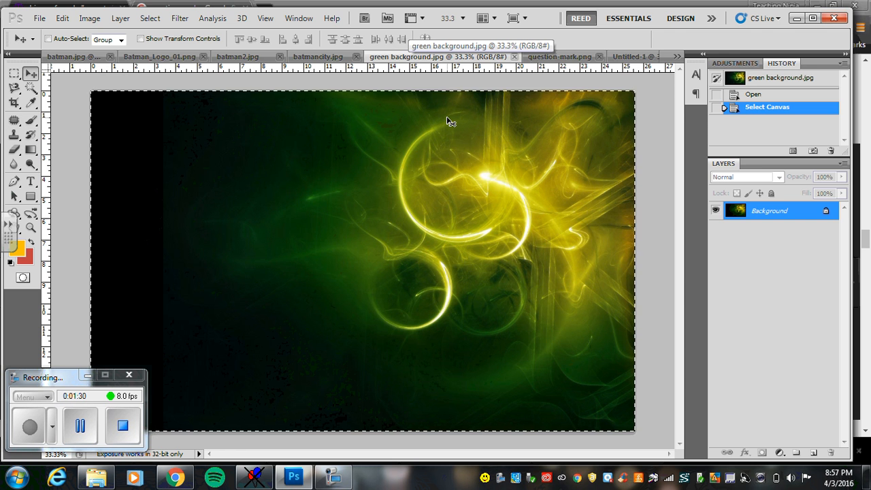
pyautogui.hotkey('ctrl', 'c')
pyautogui.click(630, 58)
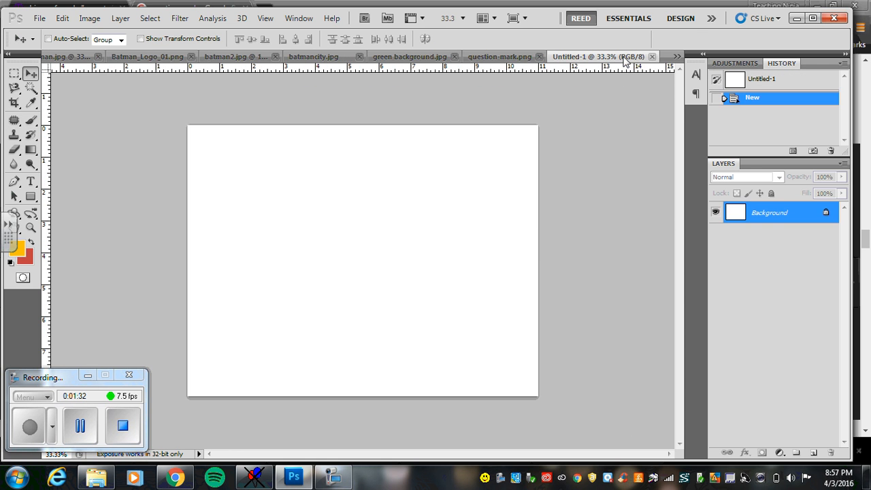
pyautogui.hotkey('ctrl', 'v')
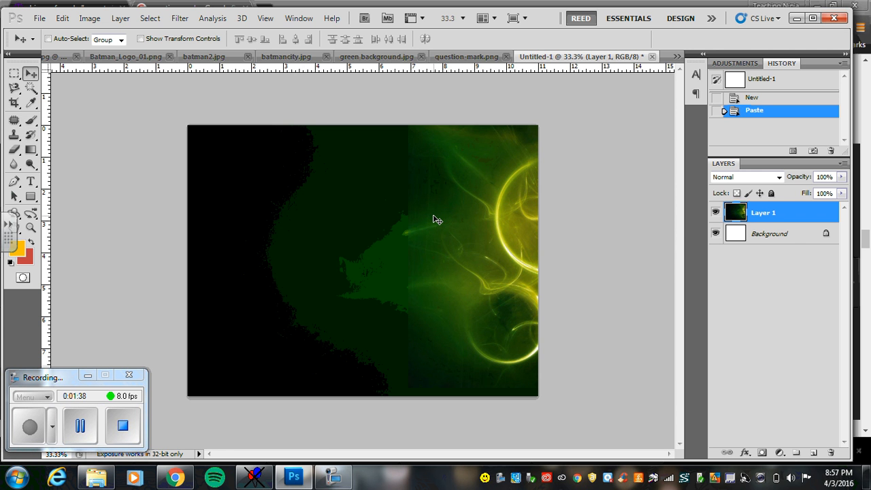
# - Reposition the green background layer and free-transform it to 78.16% width and 84.54% height so it covers the canvas
pyautogui.moveTo(463, 236); pyautogui.dragTo(313, 202)
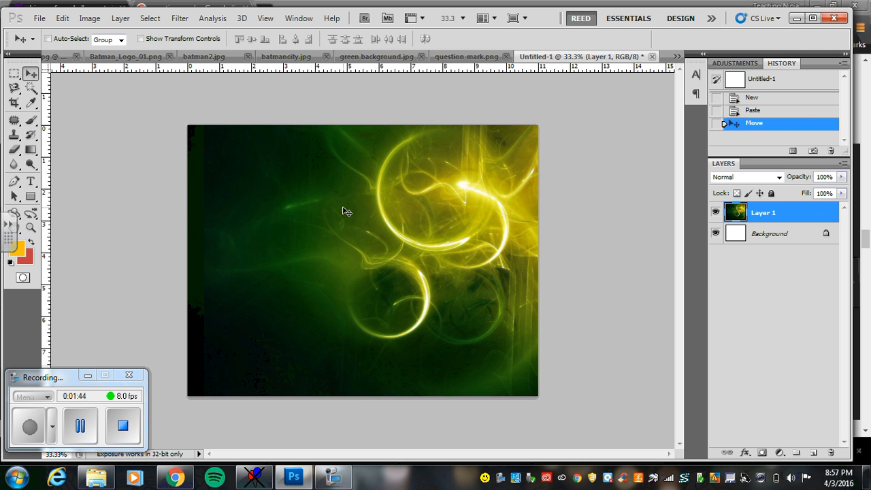
pyautogui.click(66, 21)
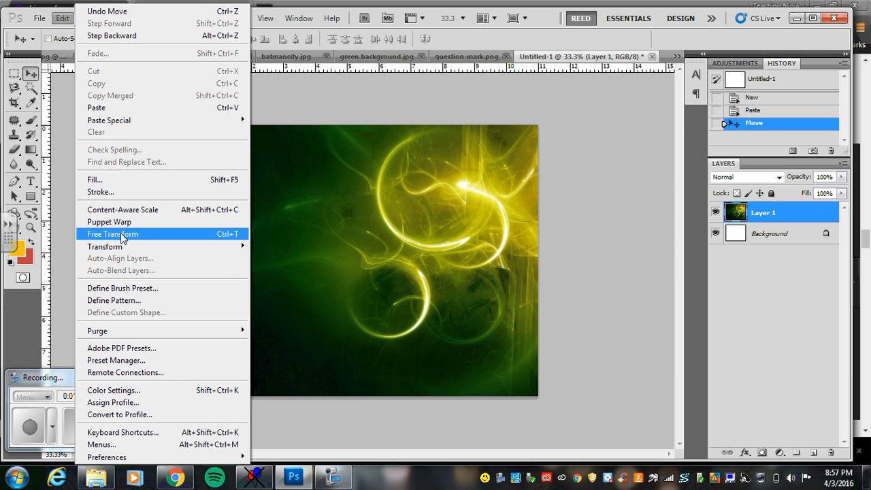
pyautogui.moveTo(127, 252)
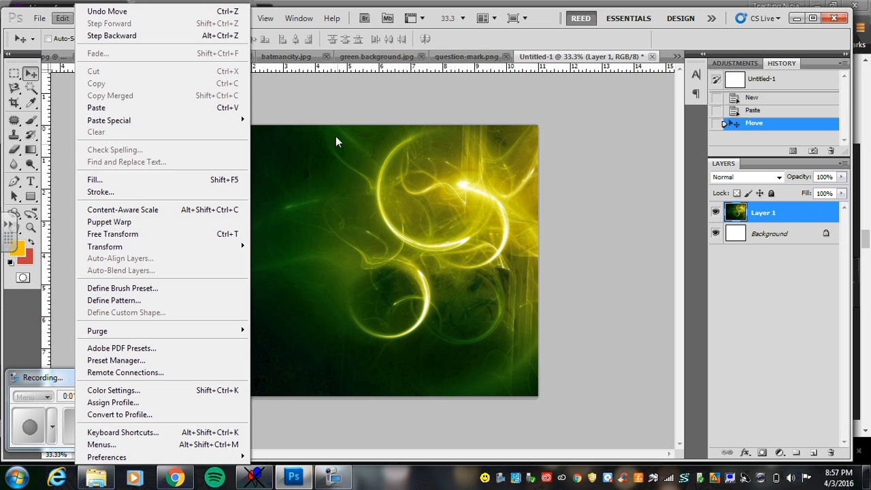
pyautogui.click(331, 110)
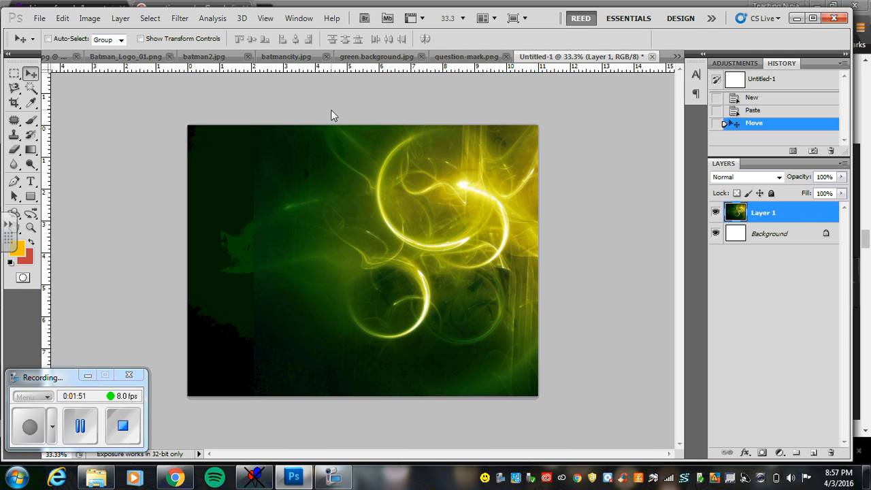
pyautogui.hotkey('ctrl', 't')
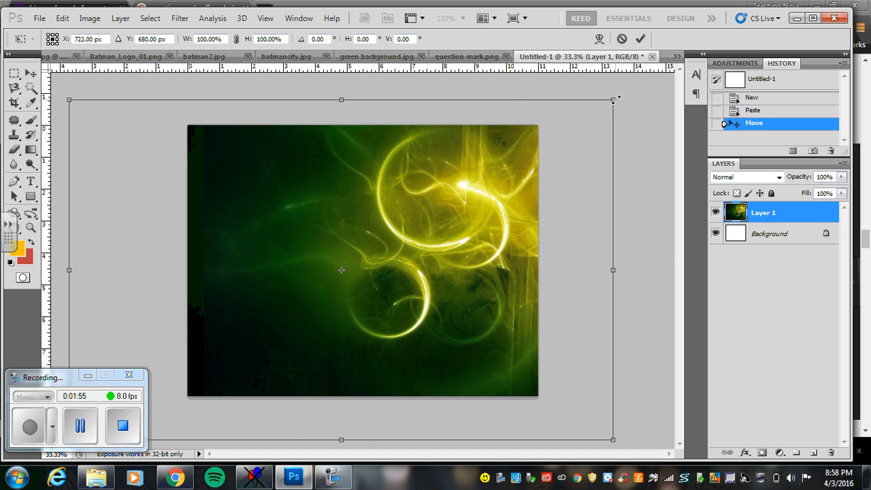
pyautogui.moveTo(615, 100); pyautogui.dragTo(505, 191)
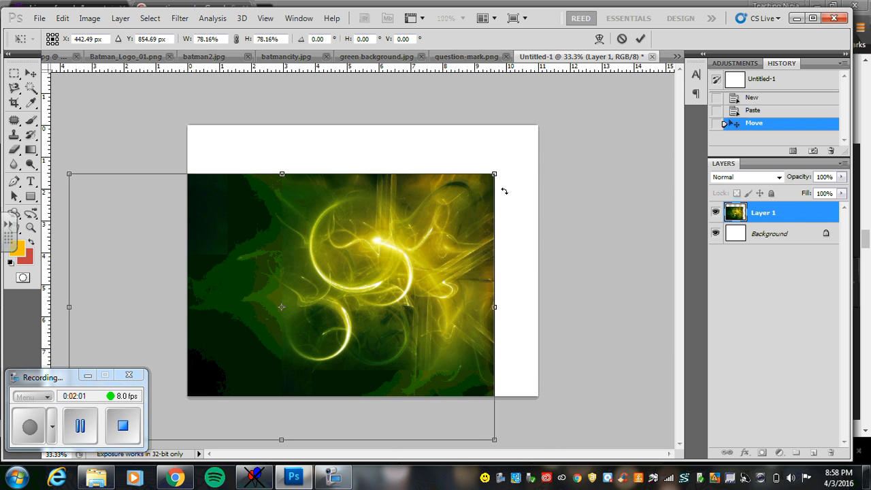
pyautogui.moveTo(448, 217); pyautogui.dragTo(532, 164)
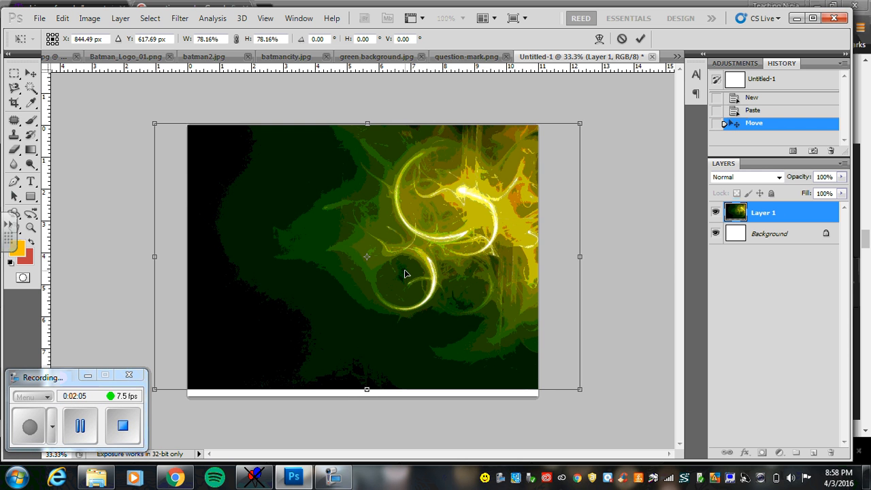
pyautogui.moveTo(367, 391); pyautogui.dragTo(360, 413)
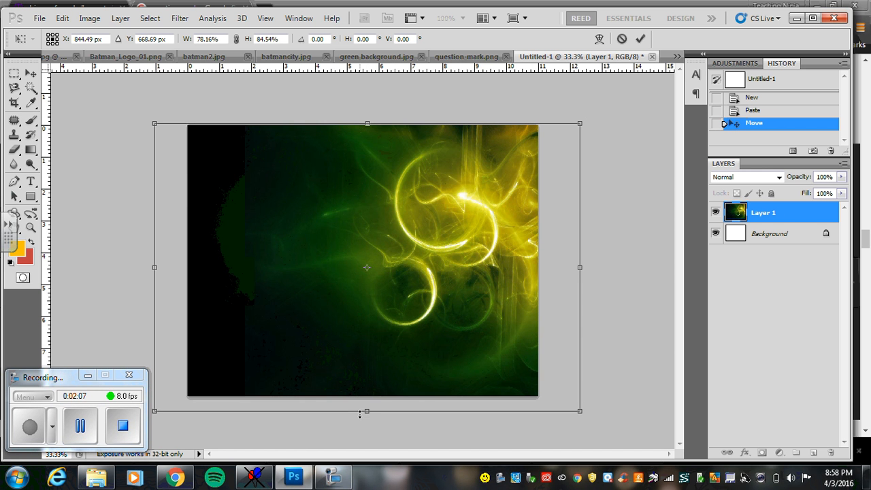
pyautogui.moveTo(380, 341); pyautogui.dragTo(365, 340)
pyautogui.press('Return')
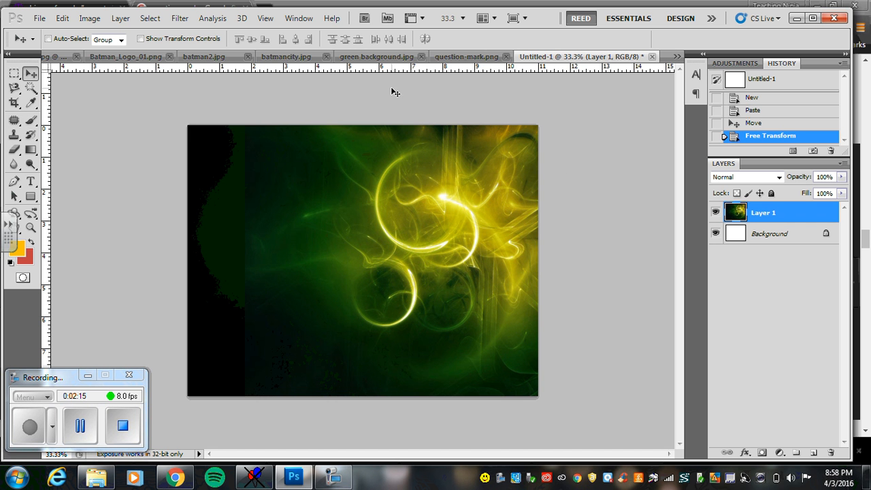
# - Copy the entire batmancity.jpg skyline image and paste it above the green background in Untitled-1
pyautogui.click(286, 57)
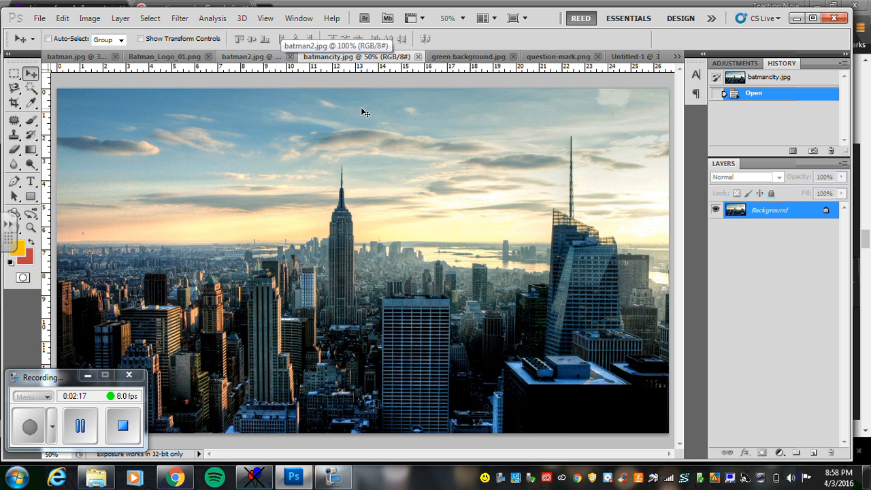
pyautogui.hotkey('ctrl', 'a')
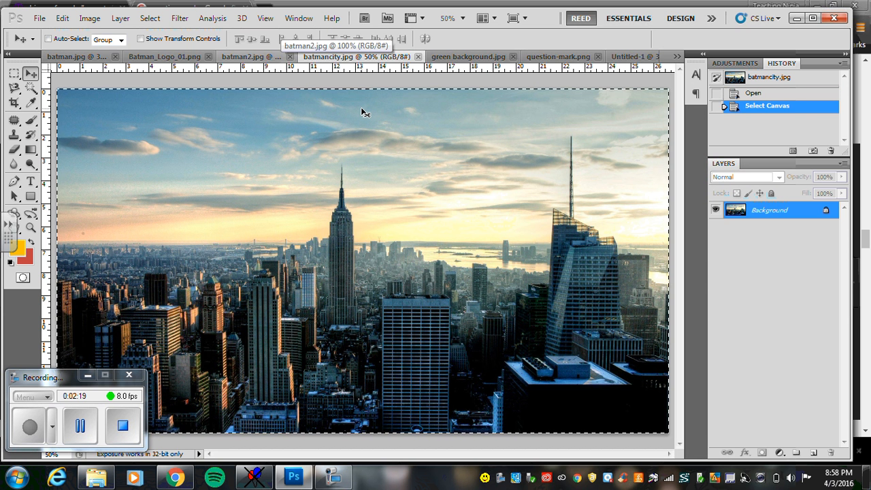
pyautogui.click(630, 57)
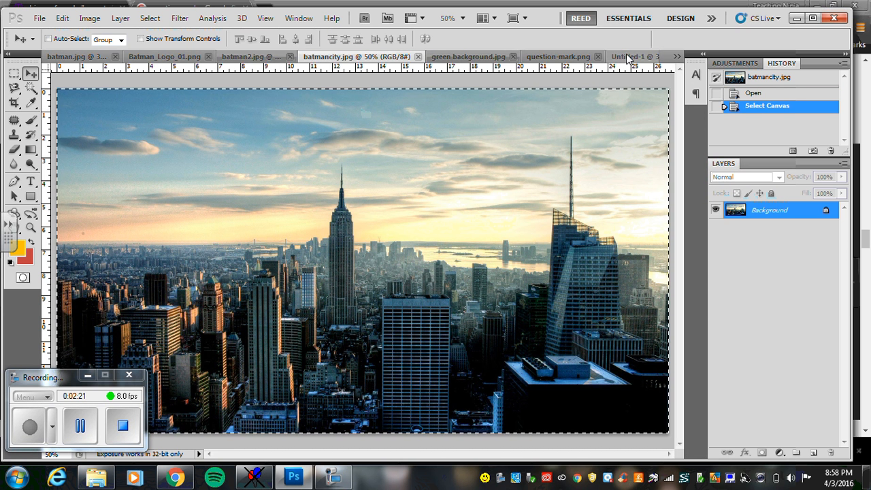
pyautogui.hotkey('ctrl', 'v')
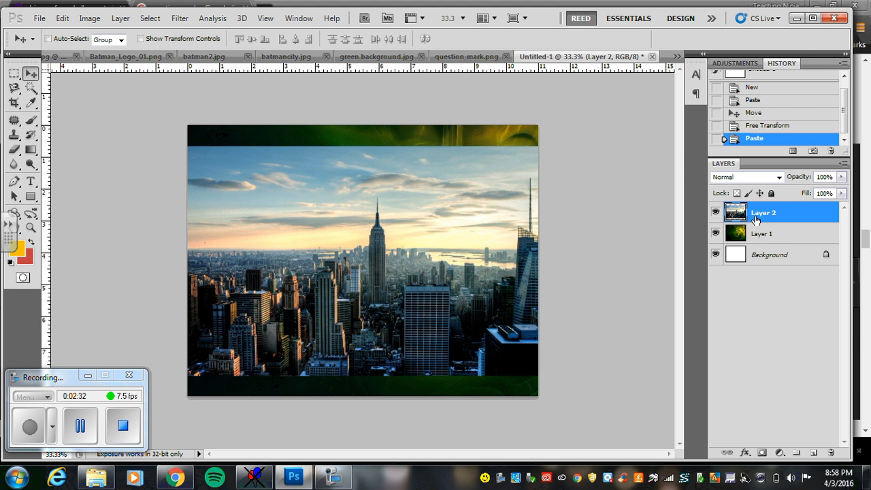
# - Cycle through the blending modes on the city skyline layer and settle on Soft Light
pyautogui.click(748, 178)
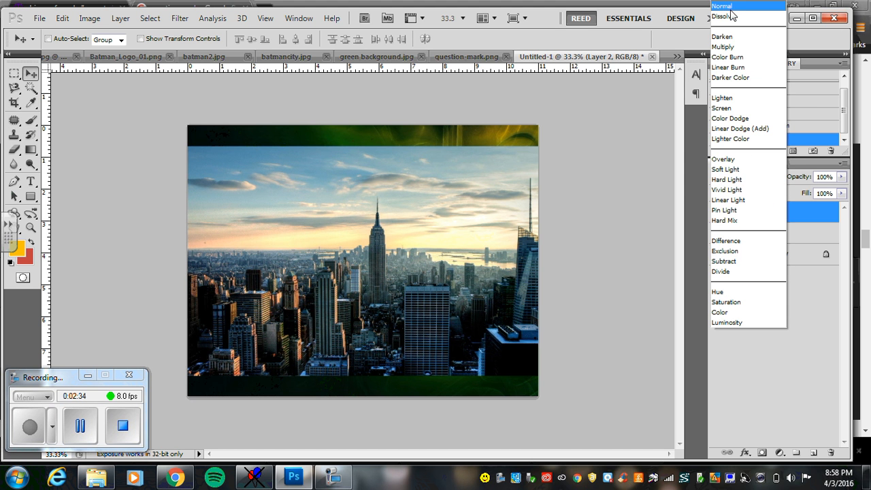
pyautogui.click(732, 17)
pyautogui.press('Down')
pyautogui.press('Down')
pyautogui.press('Down')
pyautogui.press('Down')
pyautogui.press('Down')
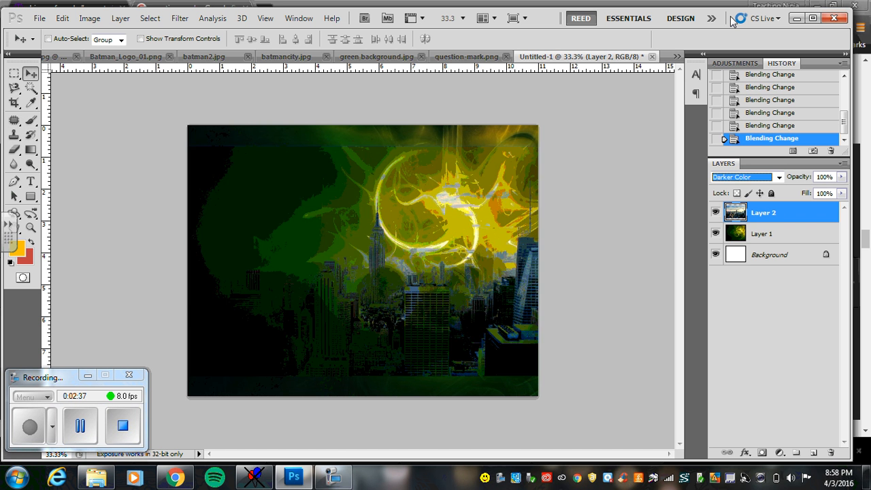
pyautogui.press('Down')
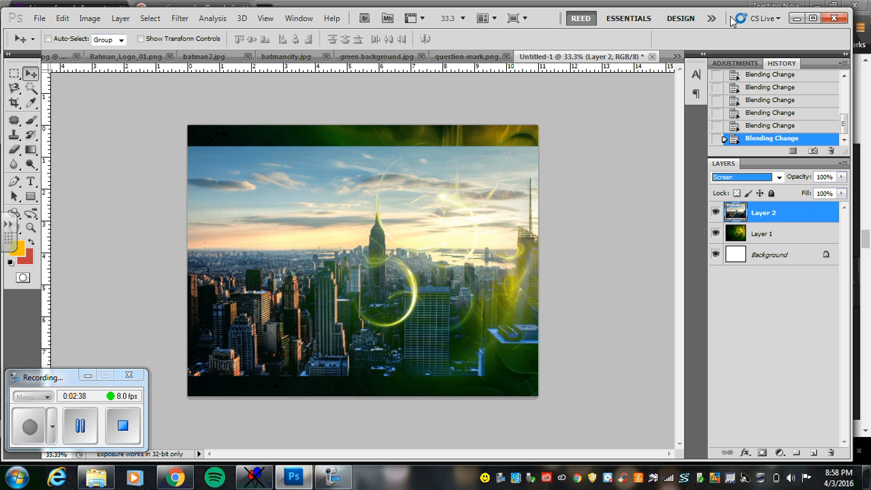
pyautogui.press('Down')
pyautogui.press('Down')
pyautogui.press('Up')
pyautogui.press('Down')
pyautogui.press('Up')
pyautogui.press('Down')
pyautogui.press('Down')
pyautogui.press('Down')
pyautogui.press('Down')
pyautogui.press('Down')
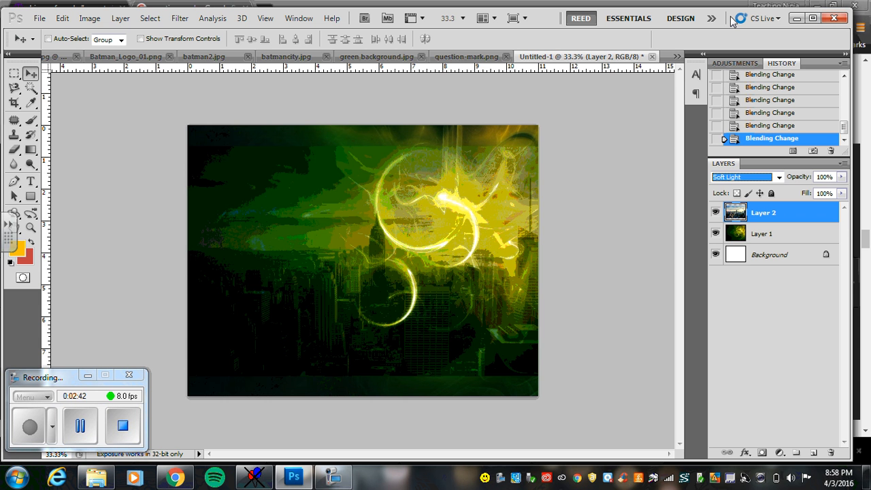
pyautogui.press('Up')
pyautogui.press('Down')
pyautogui.press('Down')
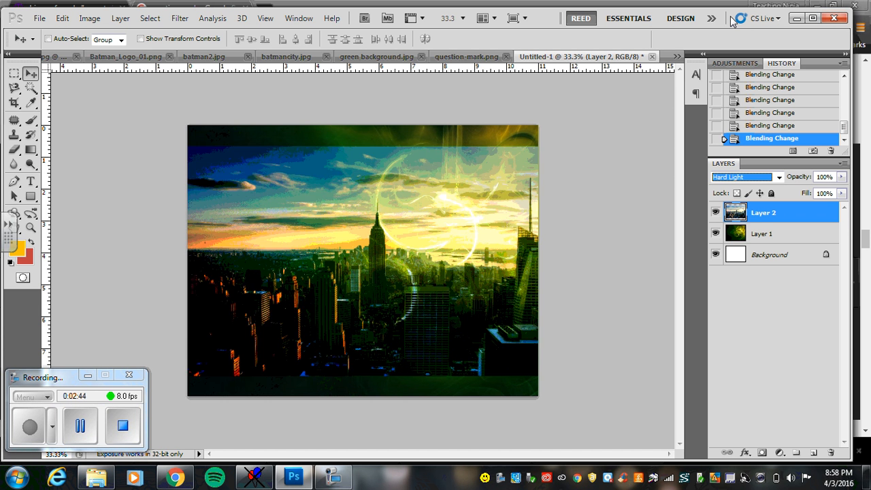
pyautogui.press('Up')
pyautogui.press('Down')
pyautogui.press('Down')
pyautogui.press('Down')
pyautogui.press('Down')
pyautogui.press('Down')
pyautogui.press('Down')
pyautogui.press('Down')
pyautogui.press('Down')
pyautogui.press('Down')
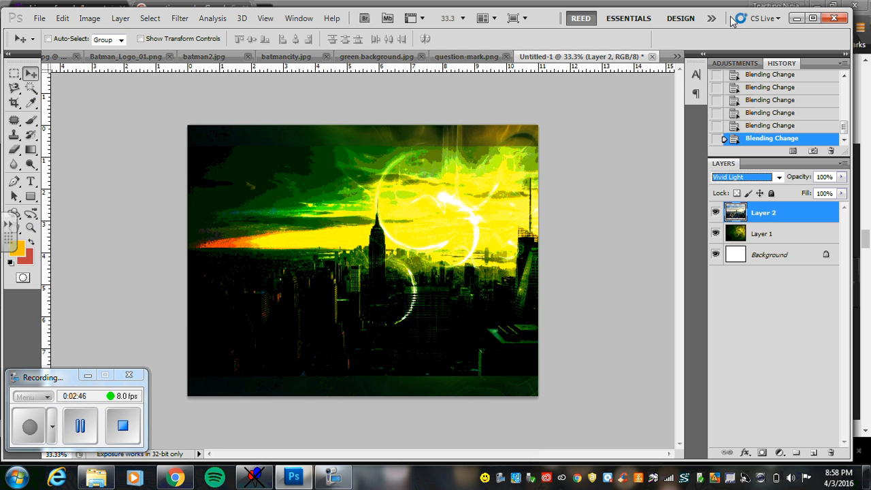
pyautogui.press('Down')
pyautogui.press('Down')
pyautogui.press('Down')
pyautogui.press('Down')
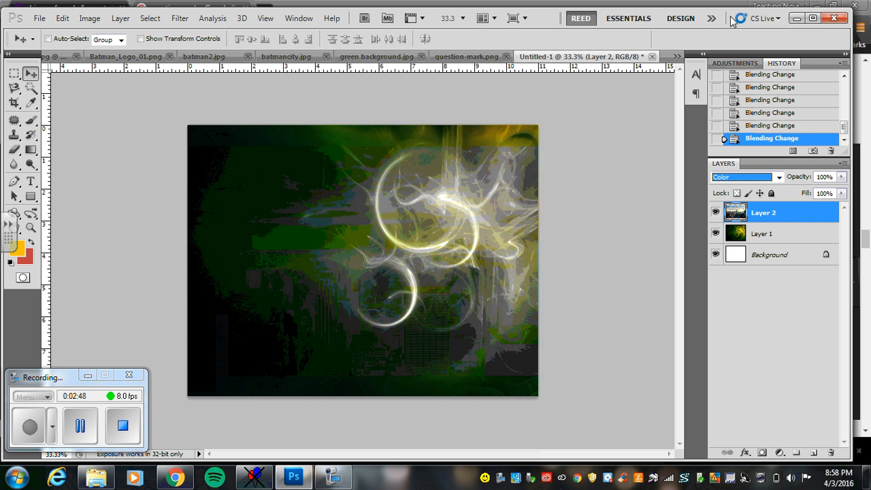
pyautogui.press('Up')
pyautogui.press('Up')
pyautogui.press('Up')
pyautogui.press('Up')
pyautogui.press('Up')
pyautogui.press('Up')
pyautogui.press('Up')
pyautogui.press('Up')
pyautogui.press('Up')
pyautogui.press('Up')
pyautogui.press('Up')
pyautogui.press('Up')
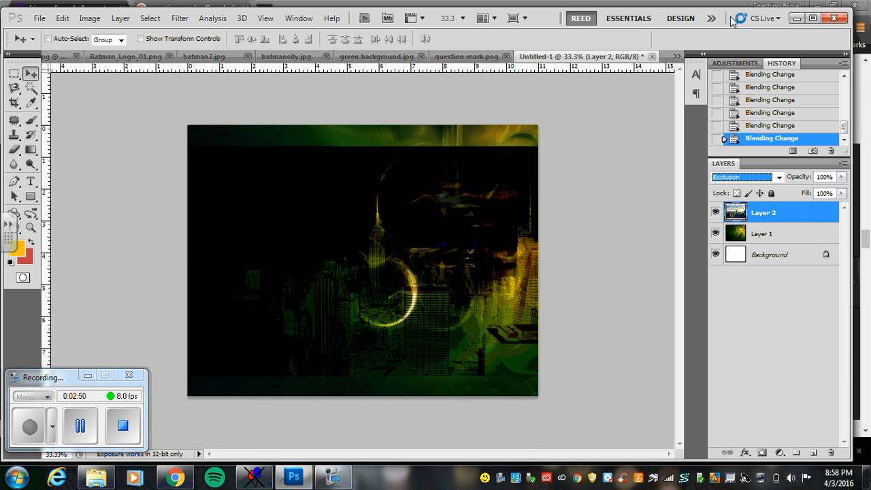
pyautogui.press('Up')
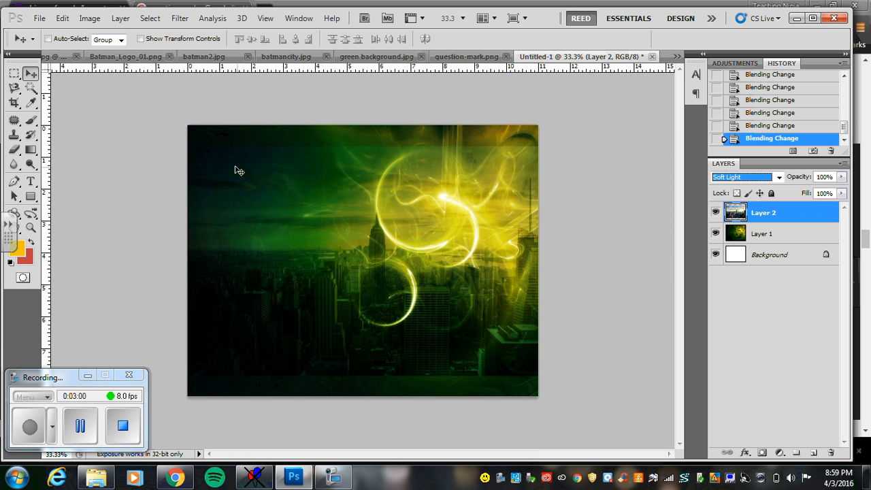
# - Move the skyline layer about 1.5 inches left and 0.6 inch down, and compare the image with the layer hidden and shown
pyautogui.moveTo(352, 222); pyautogui.dragTo(302, 238)
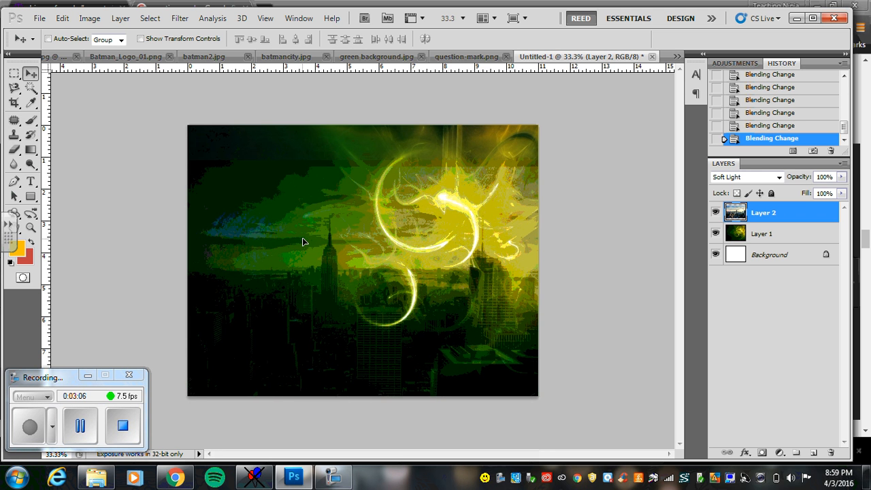
pyautogui.click(716, 211)
pyautogui.click(717, 212)
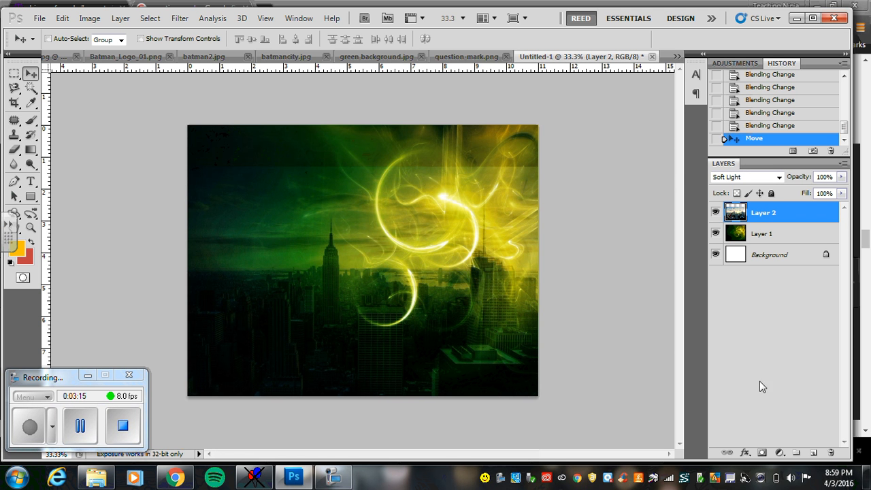
# - Add a layer mask to the skyline layer and paint black over part of the upper-left sky with a 100 px brush
pyautogui.click(762, 452)
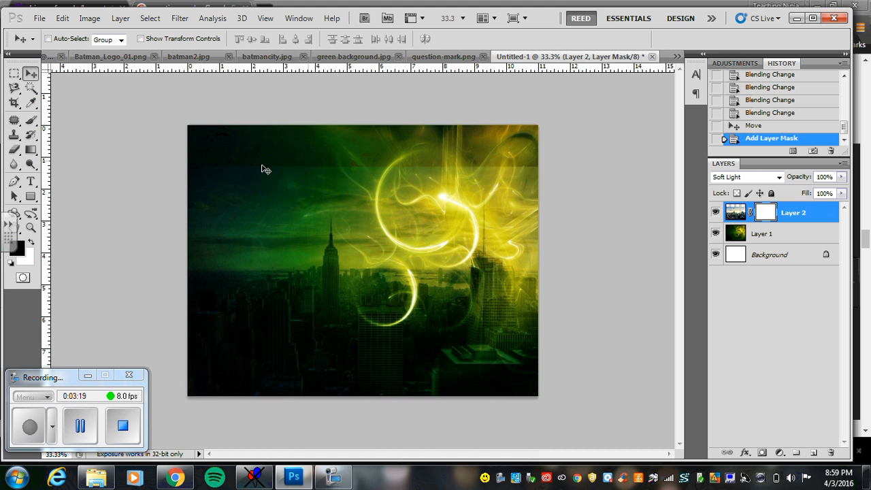
pyautogui.click(30, 122)
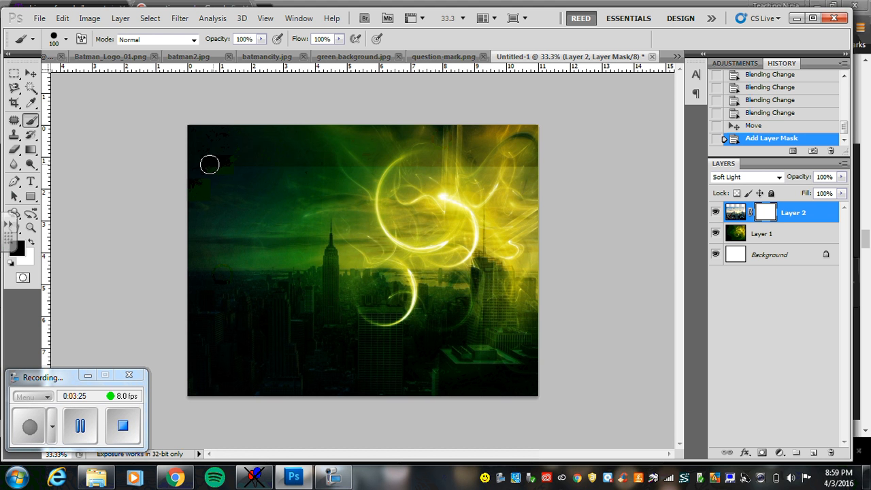
pyautogui.moveTo(210, 164)
pyautogui.mouseDown()
pyautogui.moveTo(251, 164)
pyautogui.moveTo(242, 168)
pyautogui.moveTo(285, 180)
pyautogui.moveTo(272, 188)
pyautogui.moveTo(277, 209)
pyautogui.moveTo(292, 196)
pyautogui.moveTo(288, 176)
pyautogui.moveTo(321, 171)
pyautogui.mouseUp()
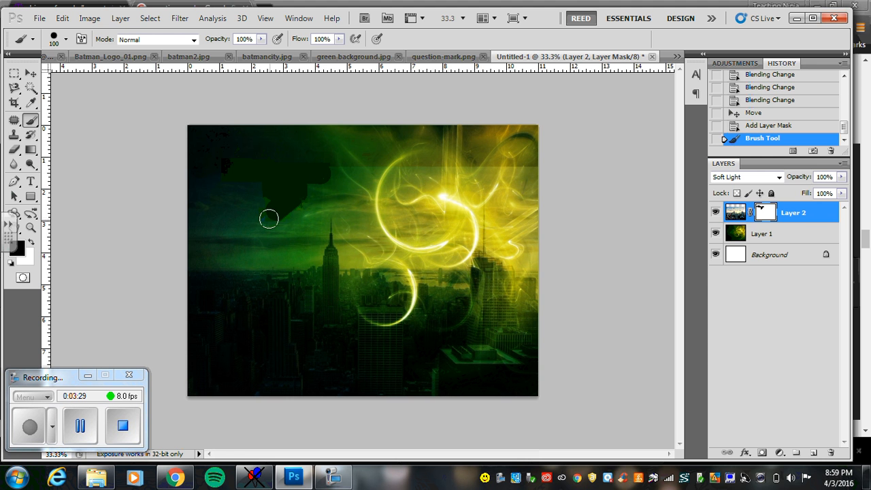
pyautogui.moveTo(269, 218); pyautogui.dragTo(259, 210)
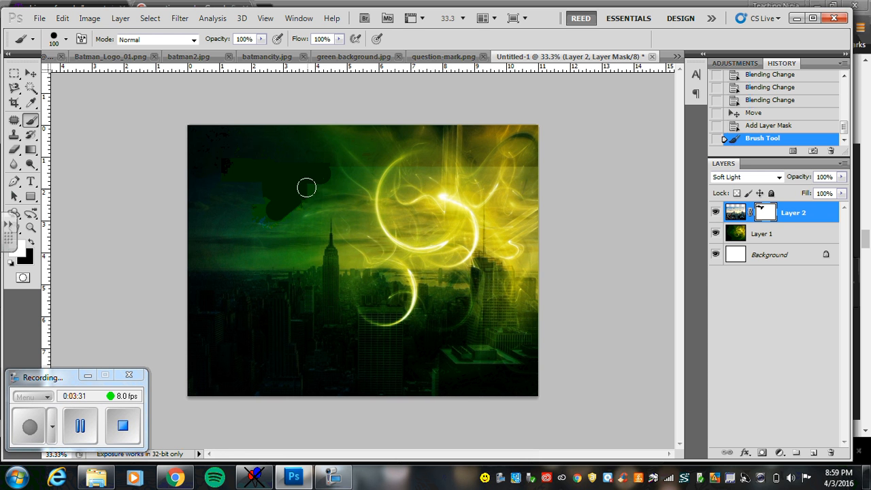
# - Enlarge the brush to 500 px and paint white on the mask to restore the hidden part of the sky
pyautogui.press(']')
pyautogui.press(']')
pyautogui.press(']')
pyautogui.press(']')
pyautogui.moveTo(296, 130)
pyautogui.mouseDown()
pyautogui.moveTo(279, 197)
pyautogui.moveTo(208, 139)
pyautogui.moveTo(136, 157)
pyautogui.mouseUp()
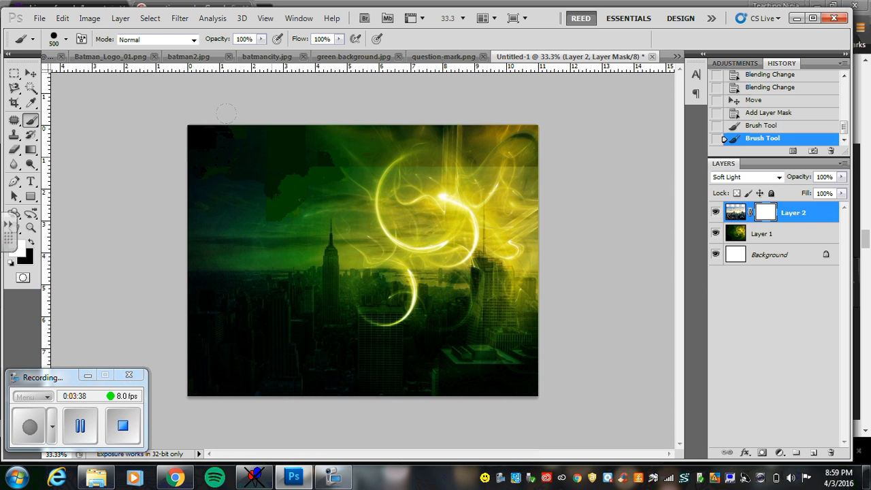
# - Activate the Gradient tool, try a white-to-black radial gradient on the skyline's layer mask, and undo it
pyautogui.click(31, 149)
pyautogui.click(84, 148)
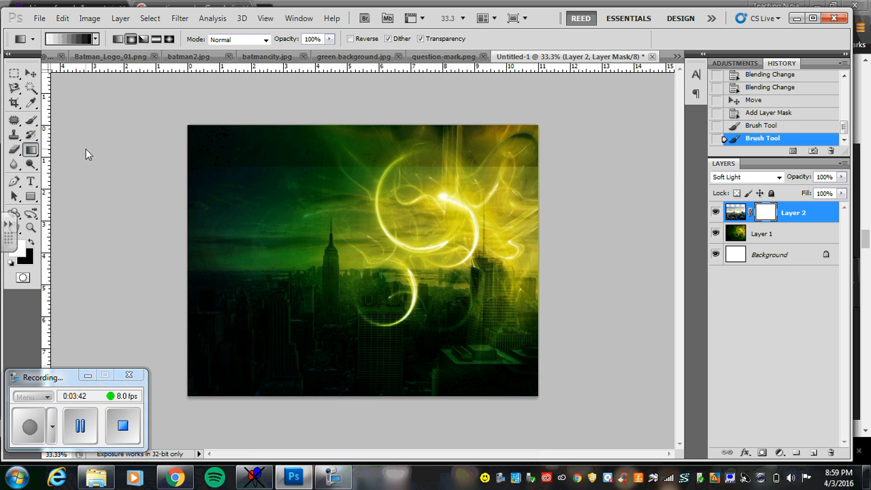
pyautogui.click(95, 38)
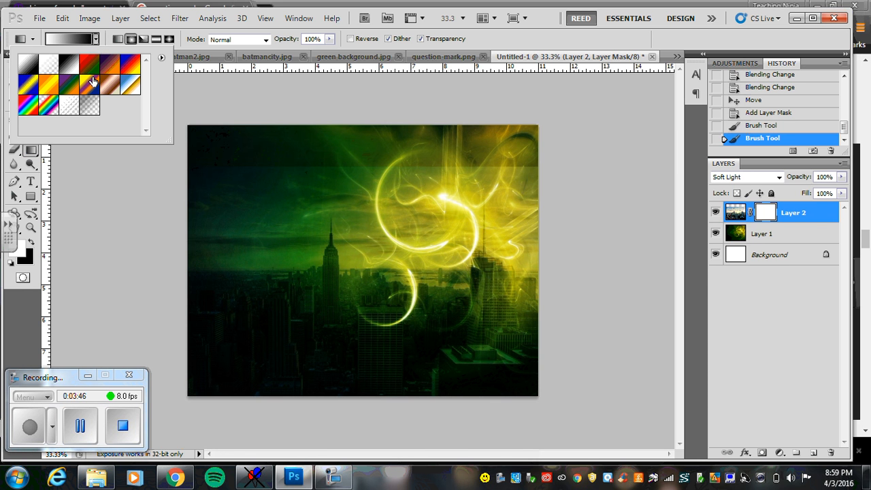
pyautogui.click(96, 39)
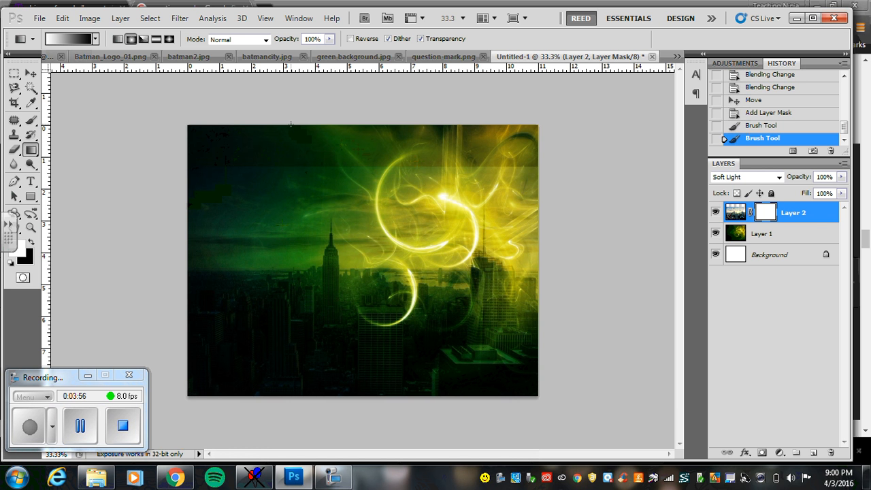
pyautogui.moveTo(291, 154); pyautogui.dragTo(294, 189)
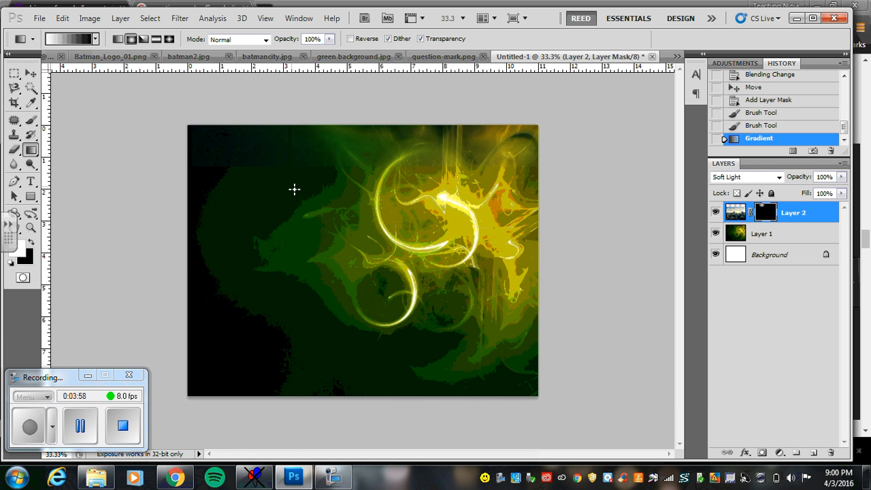
pyautogui.hotkey('ctrl', 'z')
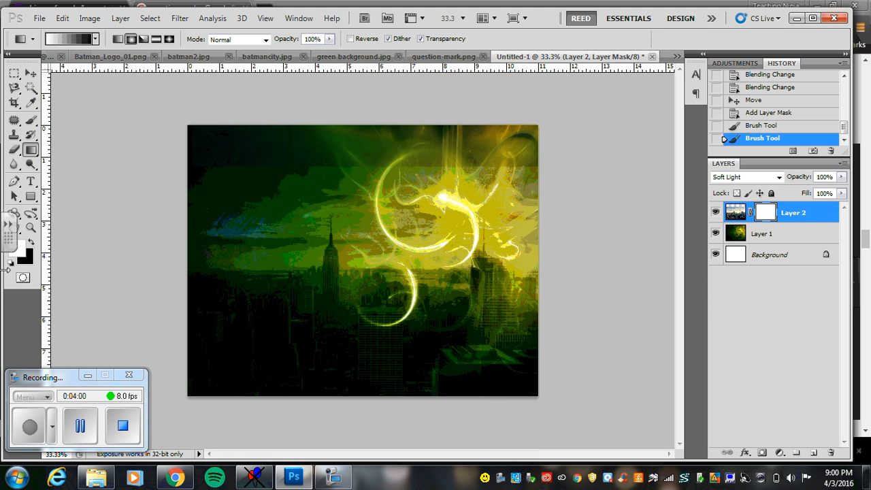
# - Swap to a black-to-white gradient, try it radially on the skyline's mask, and undo both tries with the gradient type set to linear
pyautogui.click(30, 241)
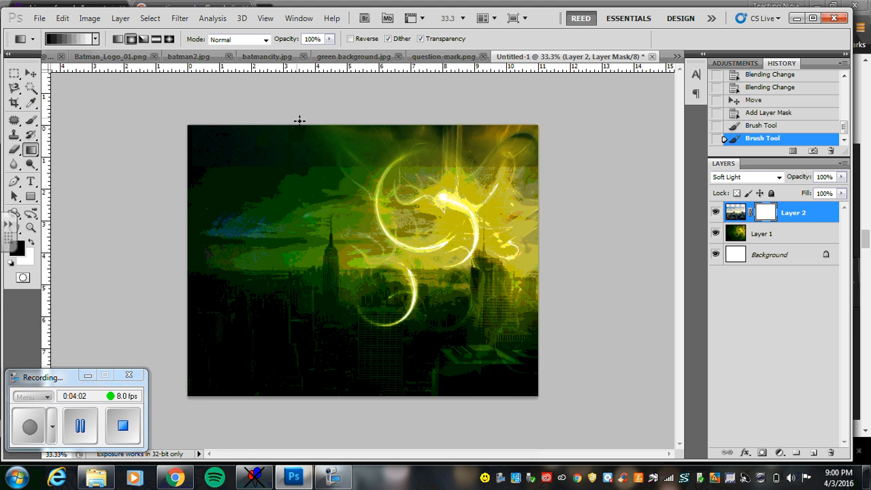
pyautogui.moveTo(294, 183); pyautogui.dragTo(294, 184)
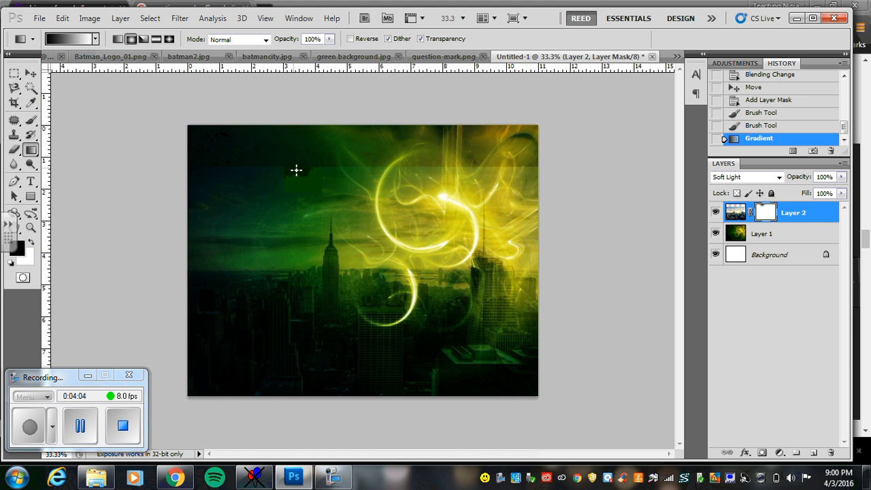
pyautogui.moveTo(290, 154); pyautogui.dragTo(292, 226)
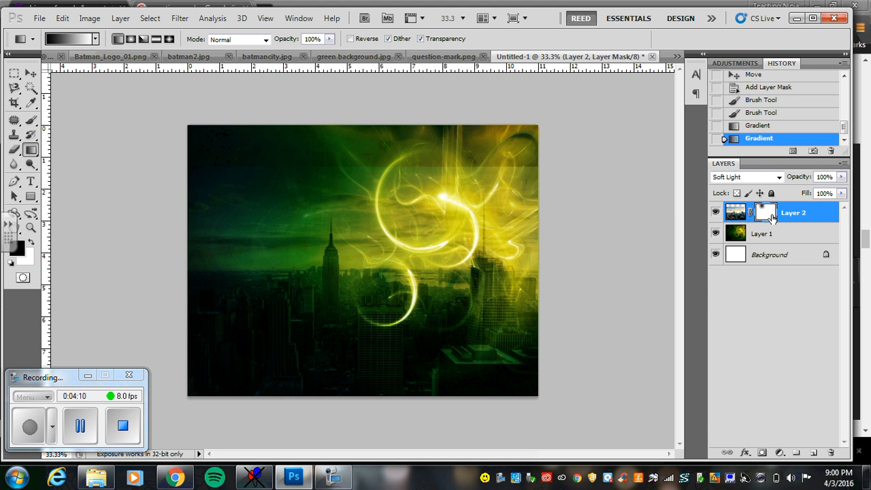
pyautogui.hotkey('ctrl', 'z')
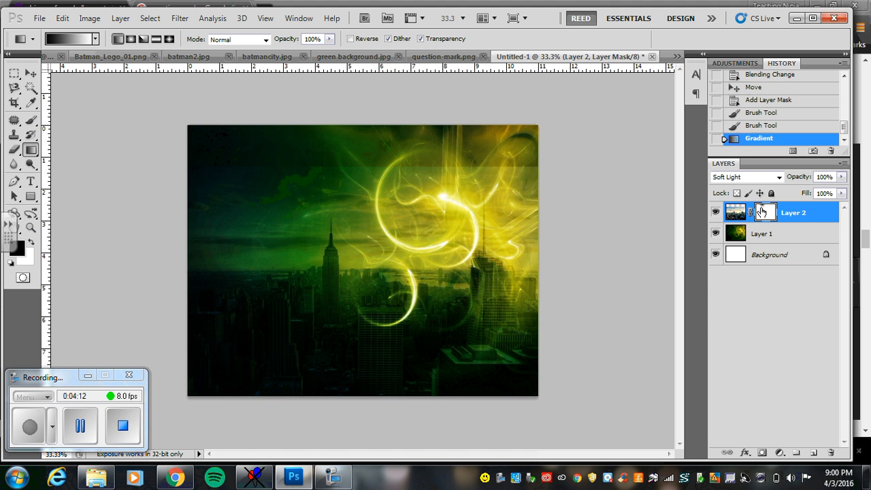
pyautogui.hotkey('ctrl', 'alt', 'z')
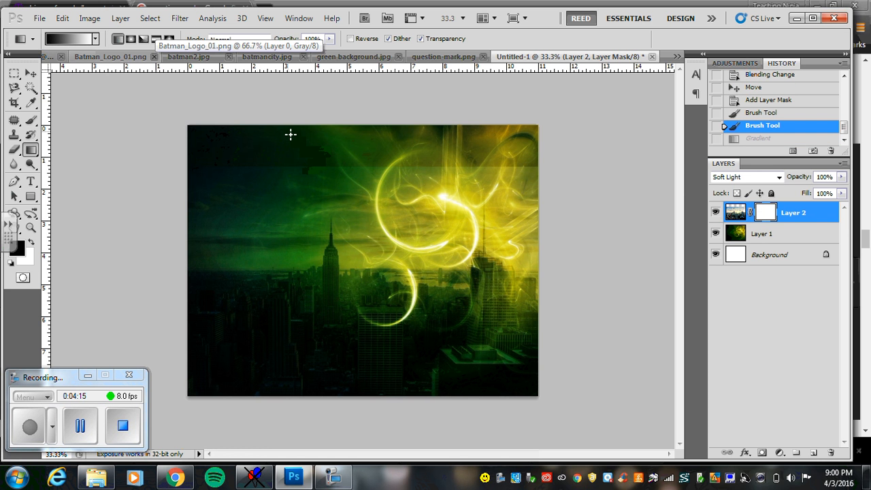
# - Try black-to-white linear gradients running down the sky on the skyline's mask, and undo them
pyautogui.moveTo(290, 141); pyautogui.dragTo(292, 231)
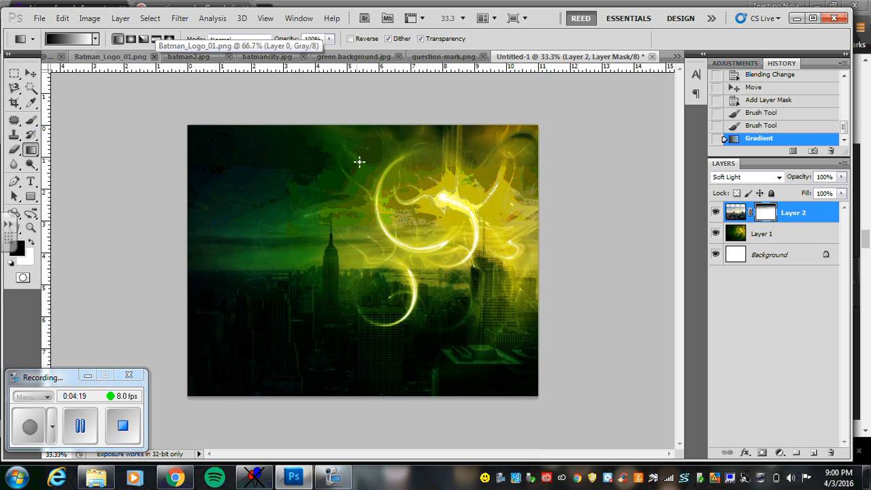
pyautogui.moveTo(355, 219); pyautogui.dragTo(359, 234)
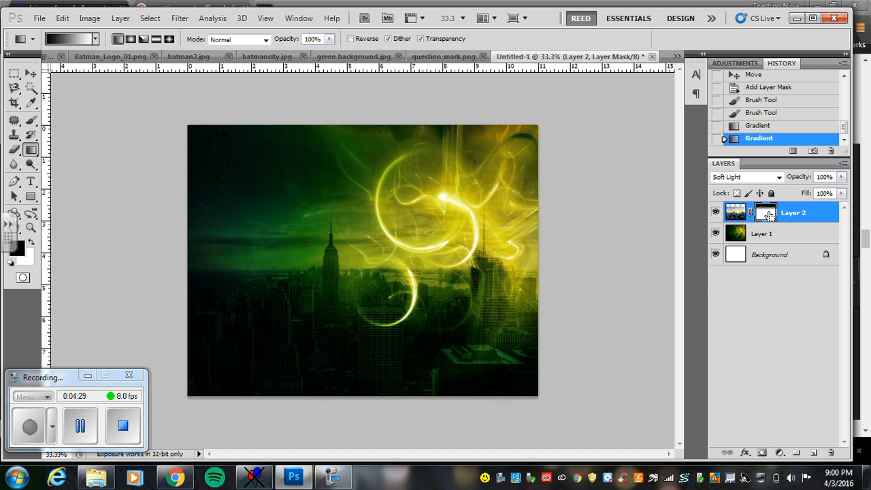
pyautogui.hotkey('ctrl', 'z')
pyautogui.hotkey('ctrl', 'alt', 'z')
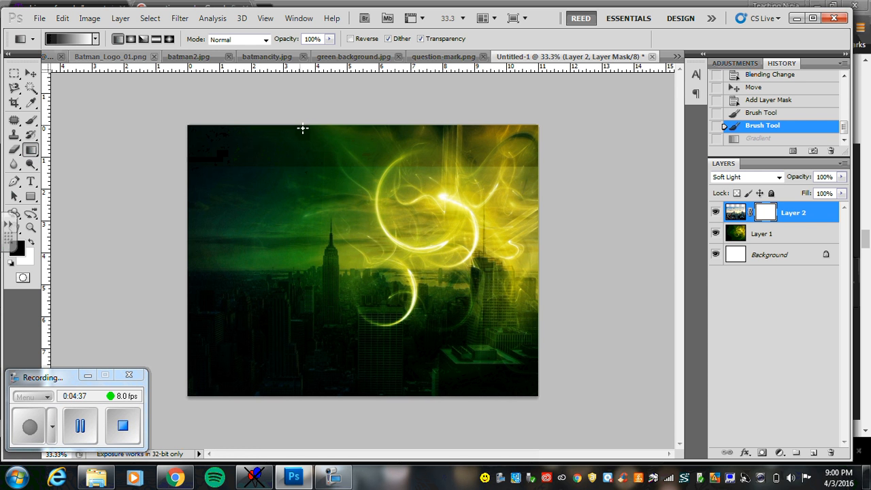
# - Draw black-to-white linear gradients on the skyline's mask in several directions, ending with a short vertical fade across the upper sky
pyautogui.moveTo(299, 125); pyautogui.dragTo(298, 285)
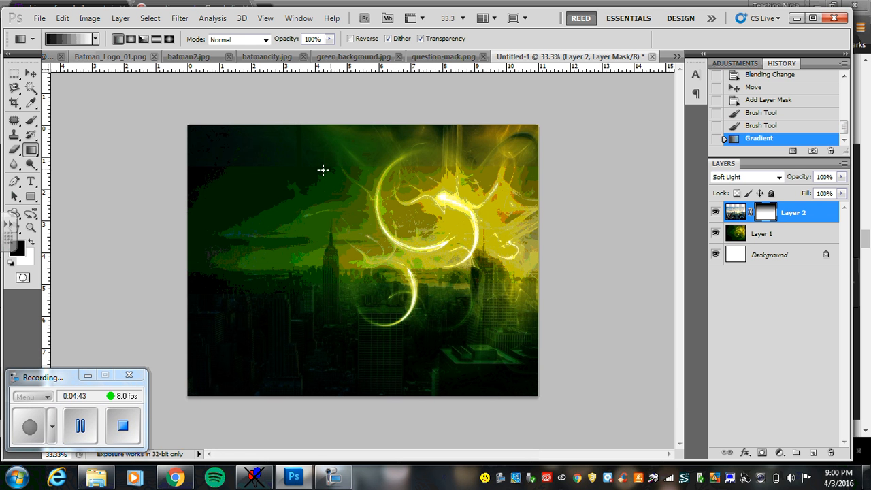
pyautogui.moveTo(307, 183); pyautogui.dragTo(306, 246)
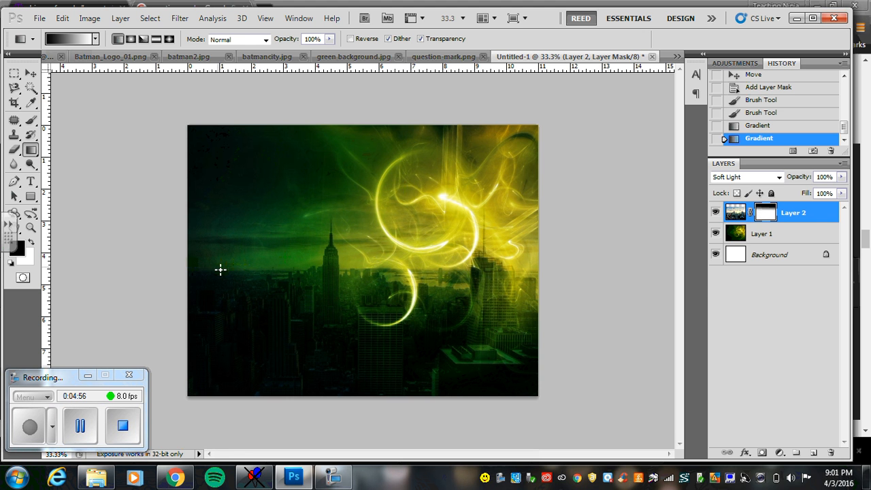
pyautogui.moveTo(259, 263); pyautogui.dragTo(422, 265)
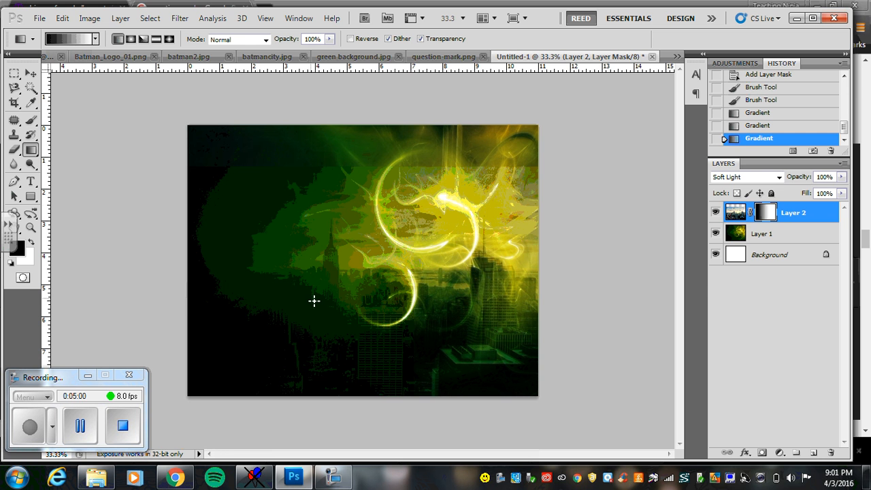
pyautogui.moveTo(227, 142); pyautogui.dragTo(392, 268)
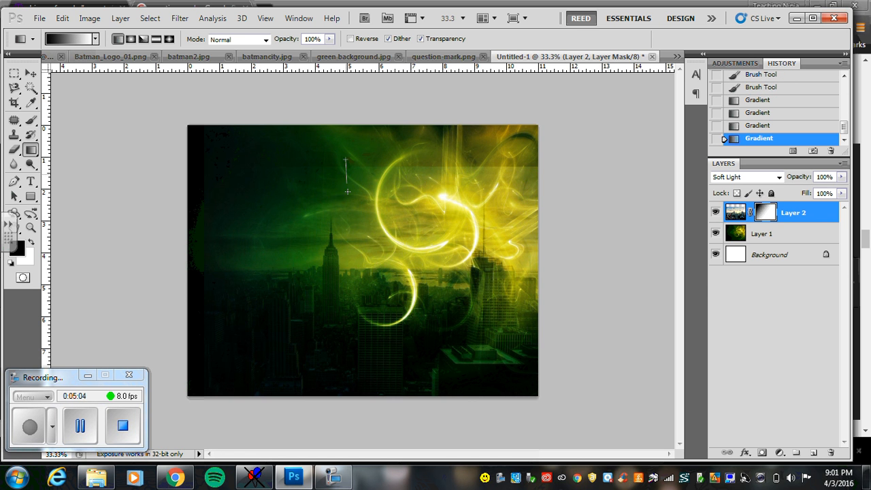
pyautogui.moveTo(347, 192); pyautogui.dragTo(349, 212)
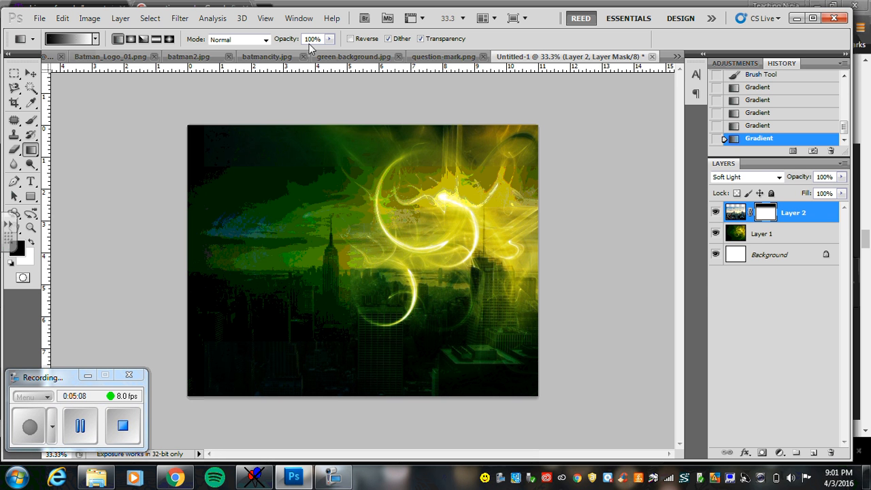
# - Copy the entire batman.jpg image and paste it as a new layer into the Untitled-1 composite
pyautogui.click(440, 57)
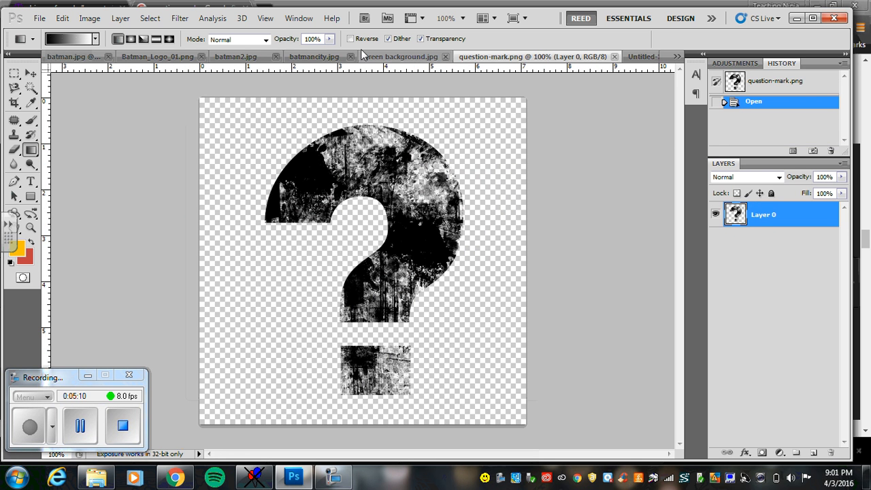
pyautogui.click(314, 56)
pyautogui.click(244, 60)
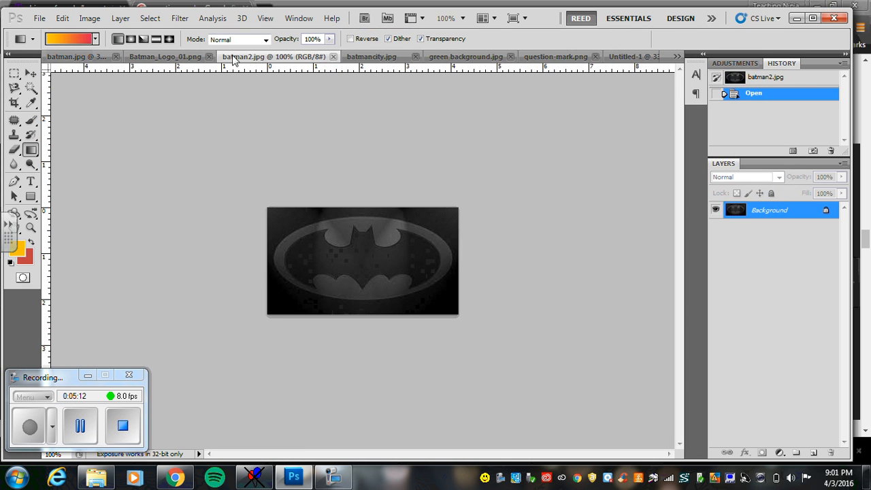
pyautogui.click(163, 57)
pyautogui.click(84, 58)
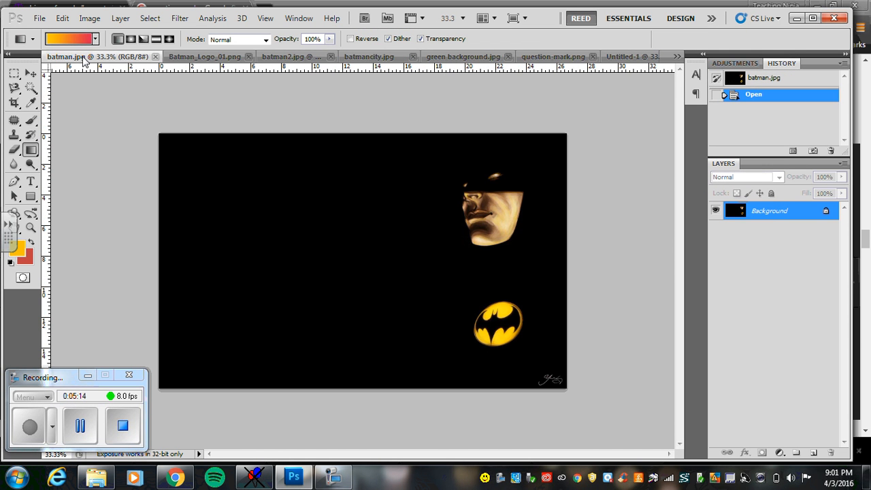
pyautogui.hotkey('ctrl', 'a')
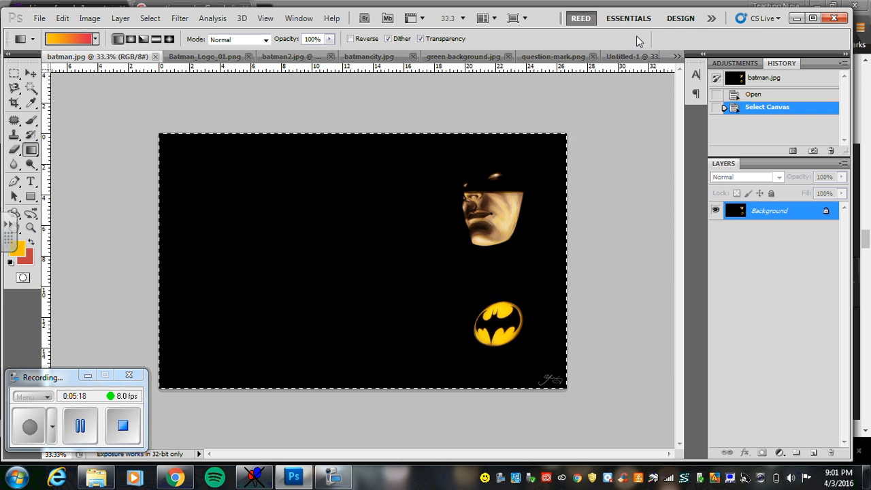
pyautogui.click(633, 57)
pyautogui.hotkey('ctrl', 'v')
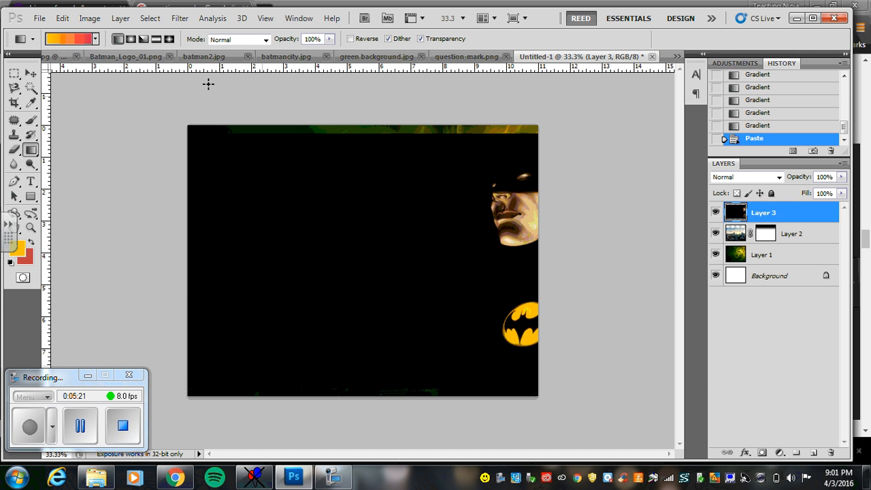
# - Flip the pasted Batman layer horizontally and move it so the whole face and logo sit inside the canvas's left side
pyautogui.click(31, 72)
pyautogui.moveTo(517, 231); pyautogui.dragTo(464, 230)
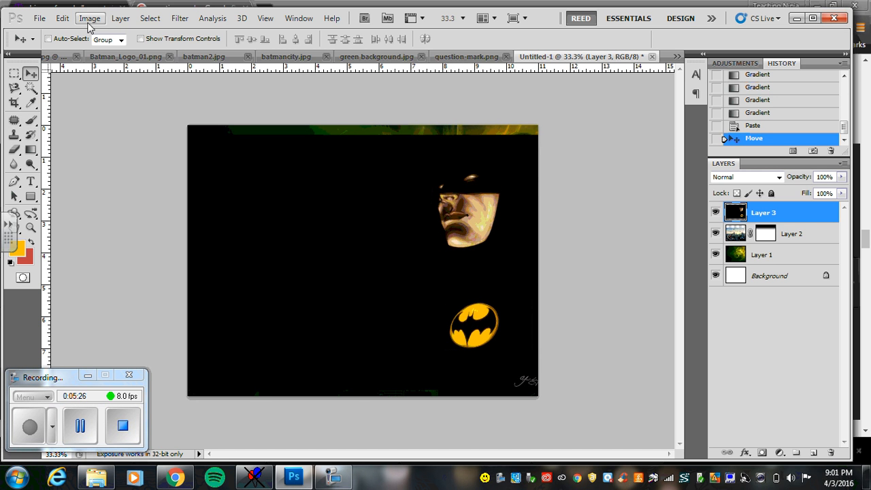
pyautogui.click(62, 18)
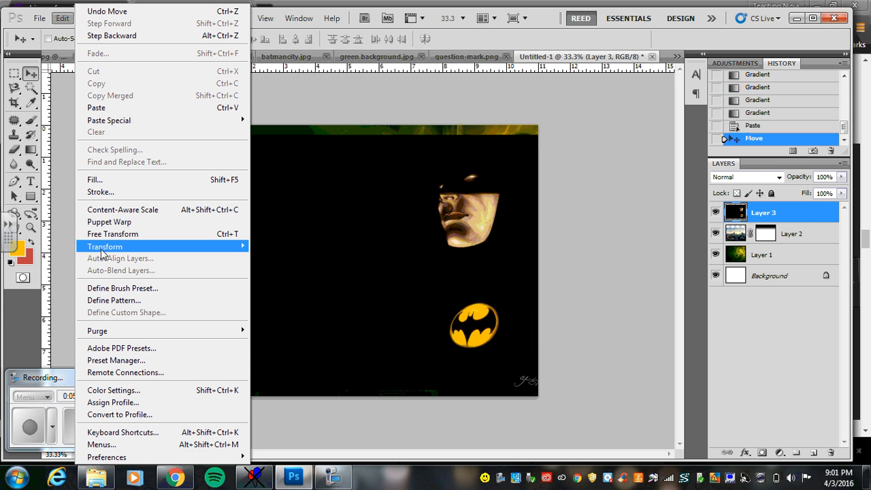
pyautogui.moveTo(104, 249)
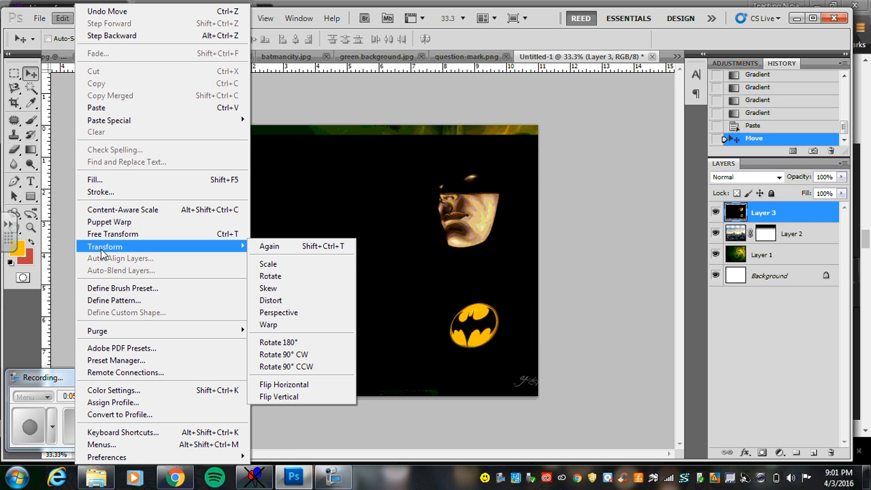
pyautogui.click(301, 390)
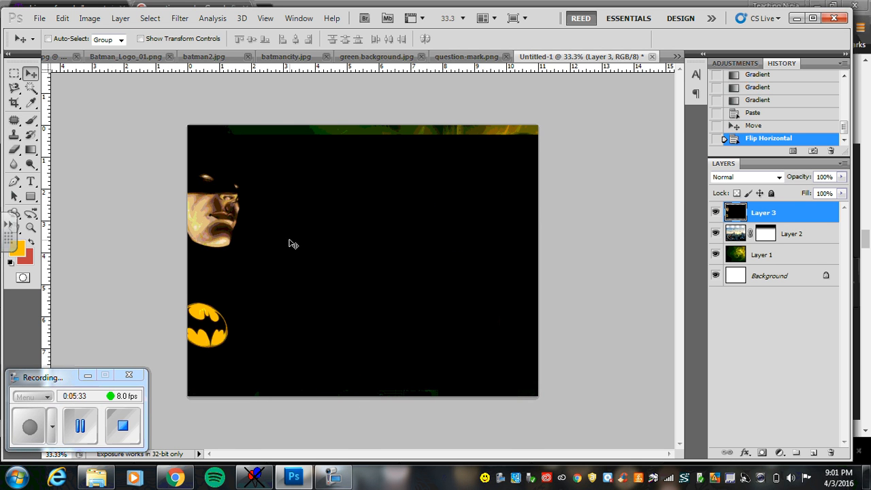
pyautogui.moveTo(292, 244); pyautogui.dragTo(331, 241)
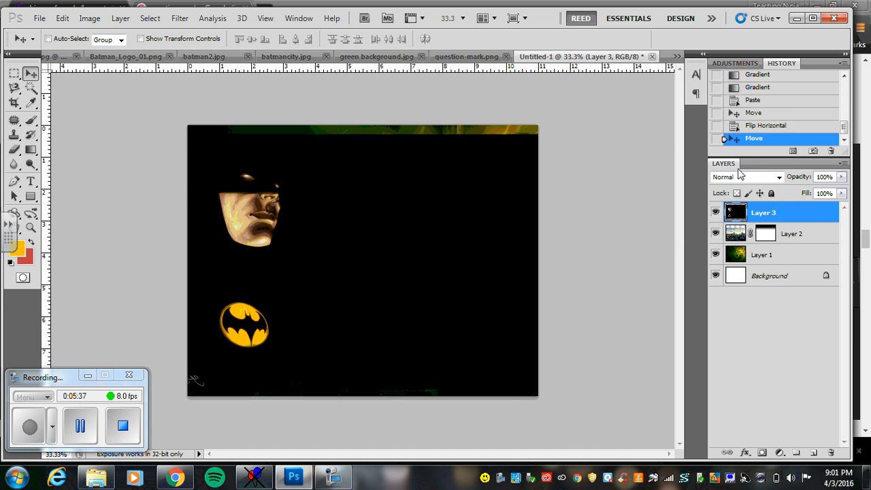
# - Step the Batman layer through the blend modes from Darken to Hue and back, settling on Lighter Color
pyautogui.click(742, 177)
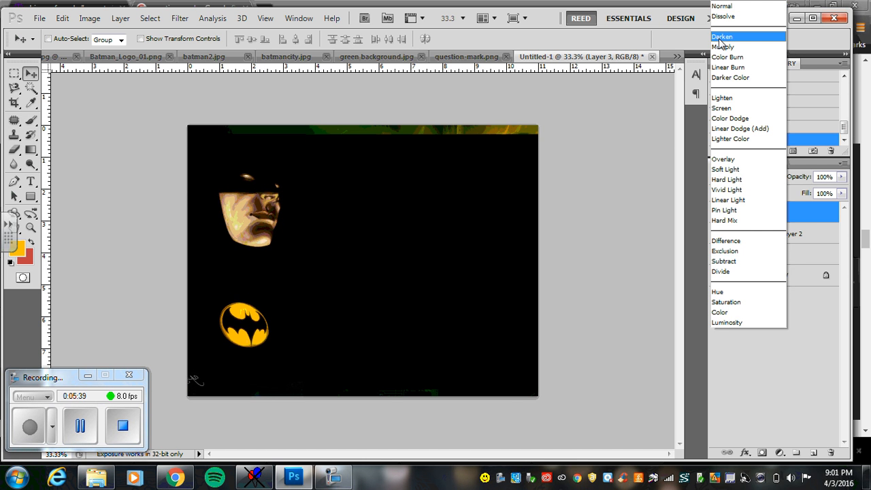
pyautogui.click(719, 38)
pyautogui.press('Down')
pyautogui.press('Down')
pyautogui.press('Down')
pyautogui.press('Down')
pyautogui.press('Down')
pyautogui.press('Down')
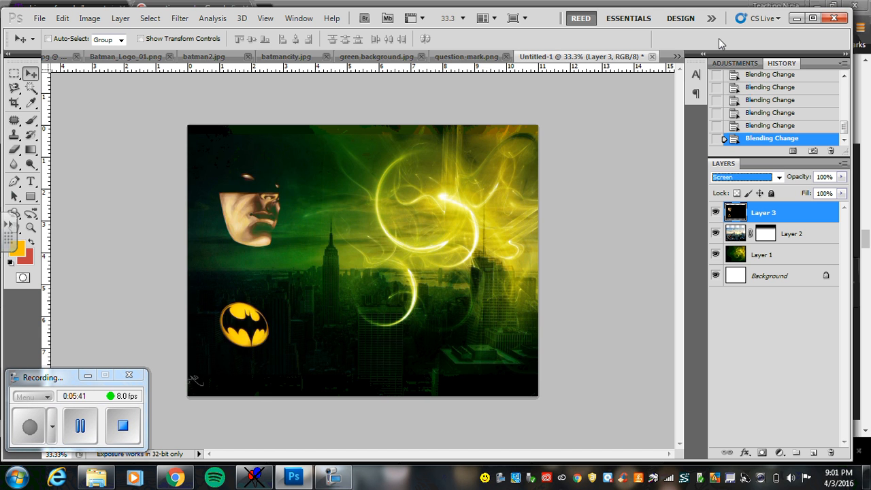
pyautogui.press('Down')
pyautogui.press('Up')
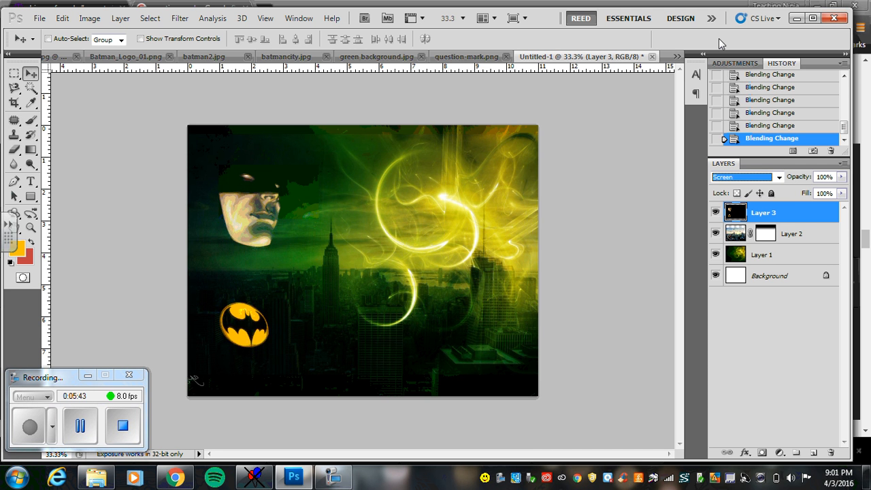
pyautogui.press('Down')
pyautogui.press('Down')
pyautogui.press('Down')
pyautogui.press('Down')
pyautogui.press('Down')
pyautogui.press('Down')
pyautogui.press('Down')
pyautogui.press('Down')
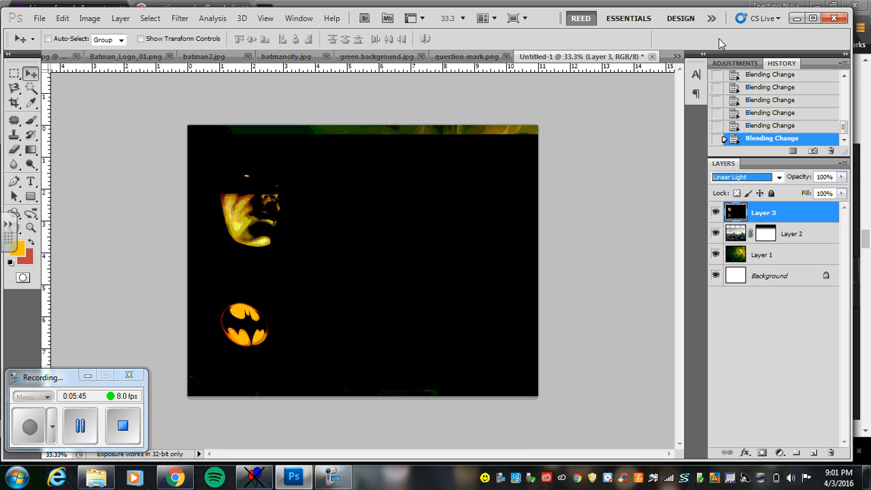
pyautogui.press('Down')
pyautogui.press('Down')
pyautogui.press('Down')
pyautogui.press('Down')
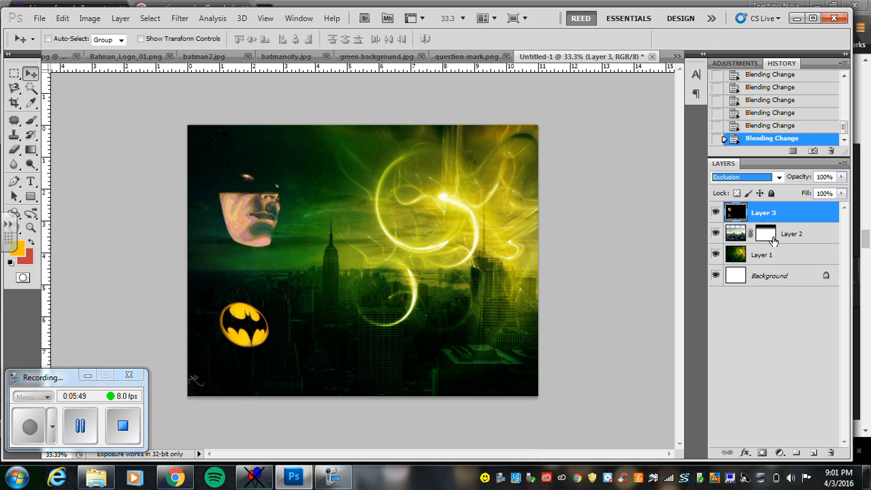
pyautogui.press('Down')
pyautogui.press('Down')
pyautogui.press('Down')
pyautogui.press('Down')
pyautogui.press('Down')
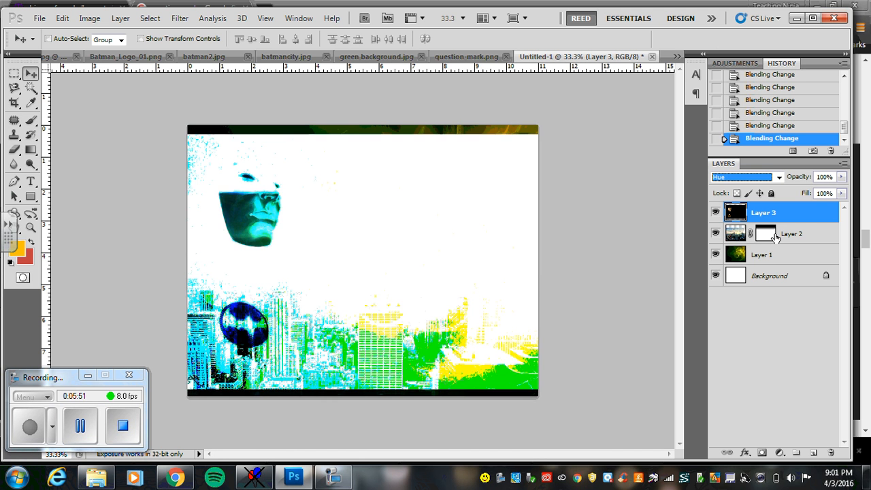
pyautogui.press('Up')
pyautogui.press('Up')
pyautogui.press('Up')
pyautogui.press('Up')
pyautogui.press('Up')
pyautogui.press('Up')
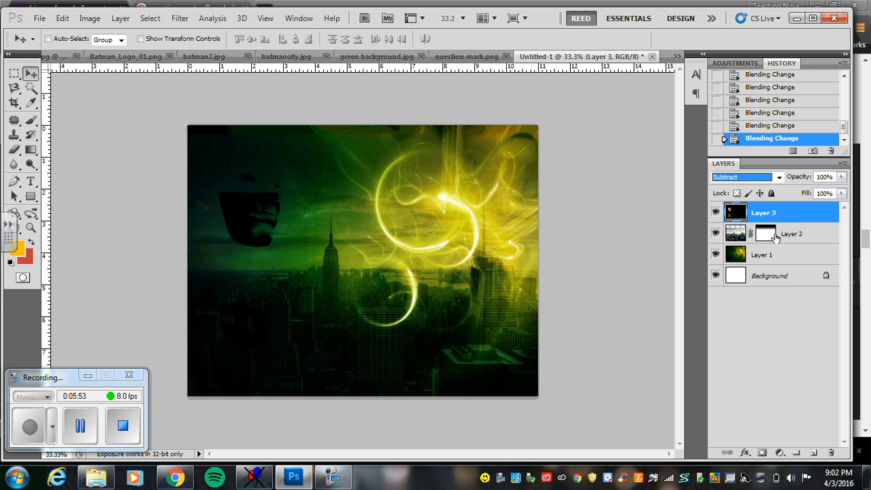
pyautogui.press('Up')
pyautogui.press('Up')
pyautogui.press('Up')
pyautogui.press('Up')
pyautogui.press('Up')
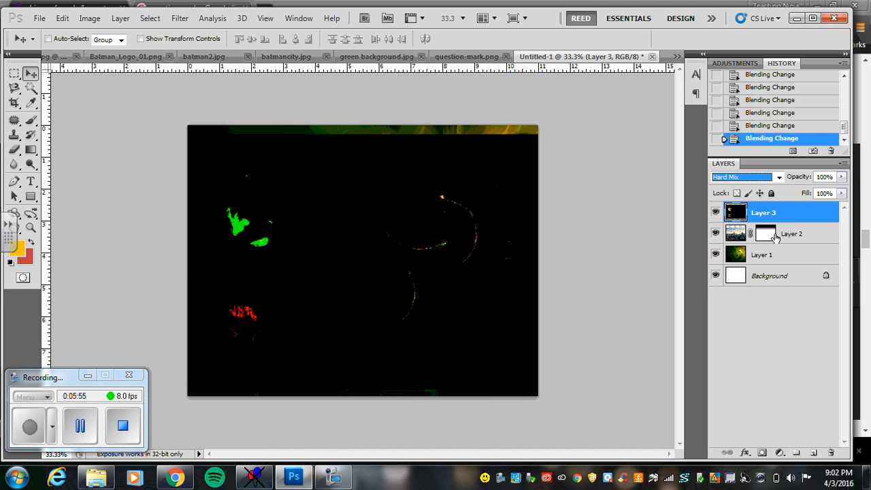
pyautogui.press('Up')
pyautogui.press('Up')
pyautogui.press('Up')
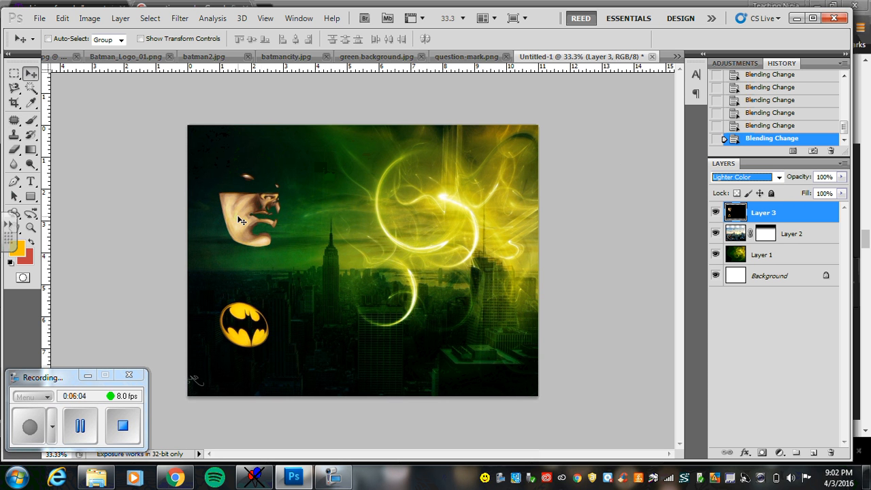
# - Add a mask to the Batman layer, paint out the artist's signature in black, and reposition the layer near the canvas's left edge
pyautogui.moveTo(260, 211); pyautogui.dragTo(296, 195)
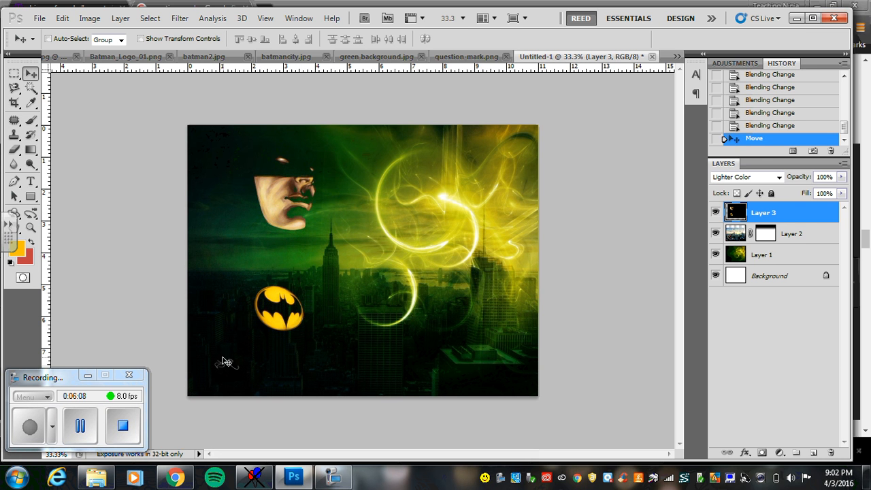
pyautogui.click(763, 452)
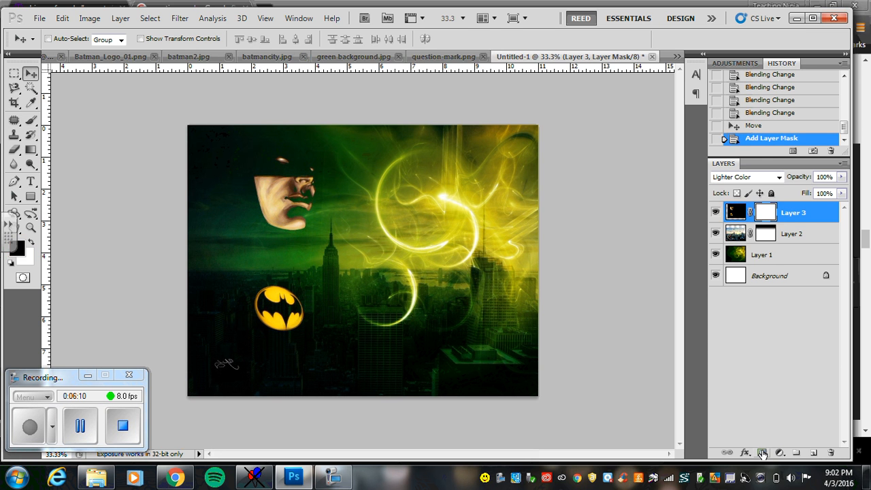
pyautogui.click(31, 121)
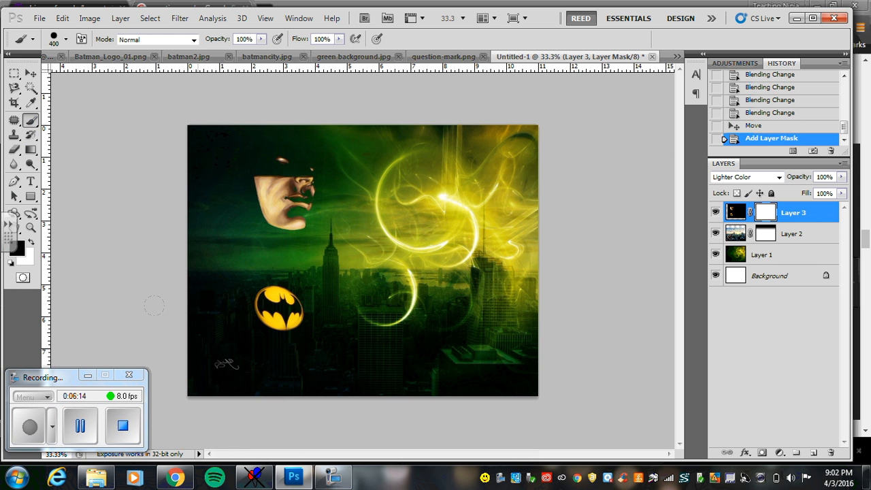
pyautogui.moveTo(186, 338)
pyautogui.mouseDown()
pyautogui.moveTo(216, 345)
pyautogui.moveTo(216, 357)
pyautogui.moveTo(194, 356)
pyautogui.mouseUp()
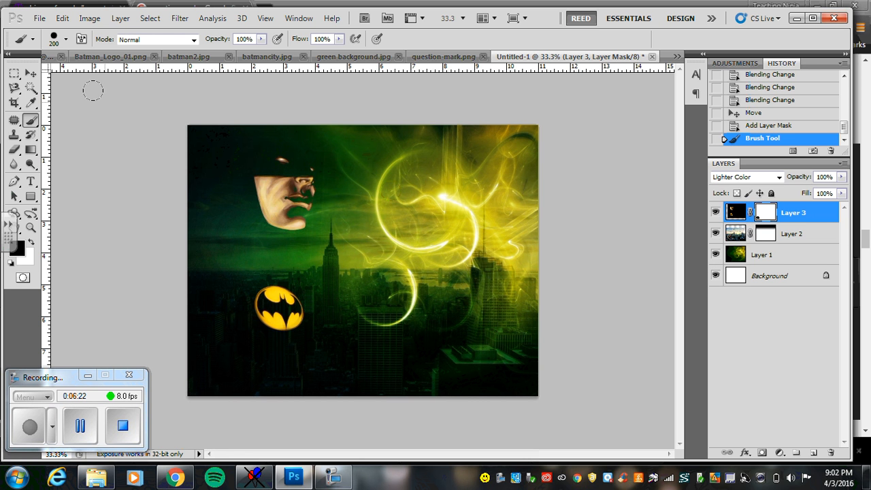
pyautogui.click(31, 74)
pyautogui.moveTo(272, 192); pyautogui.dragTo(238, 202)
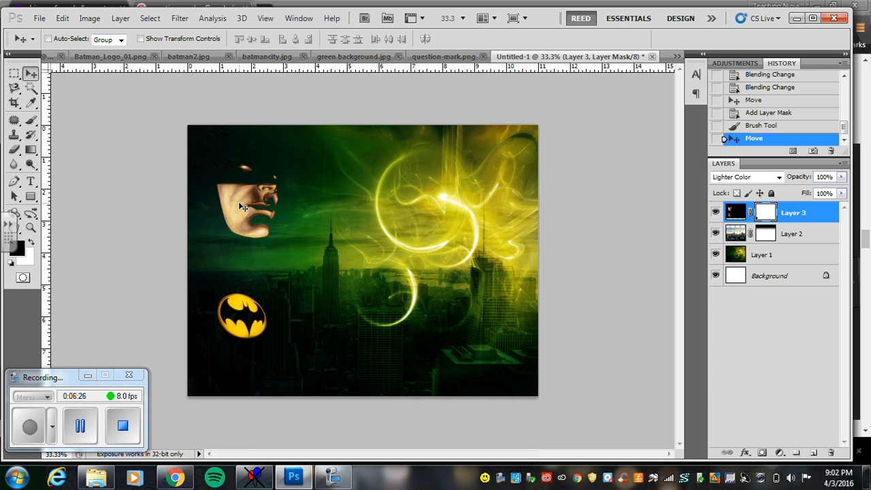
# - Marquee-select the whole question mark in question-mark.png and define it as a brush preset named Sampled Brush 10
pyautogui.click(435, 57)
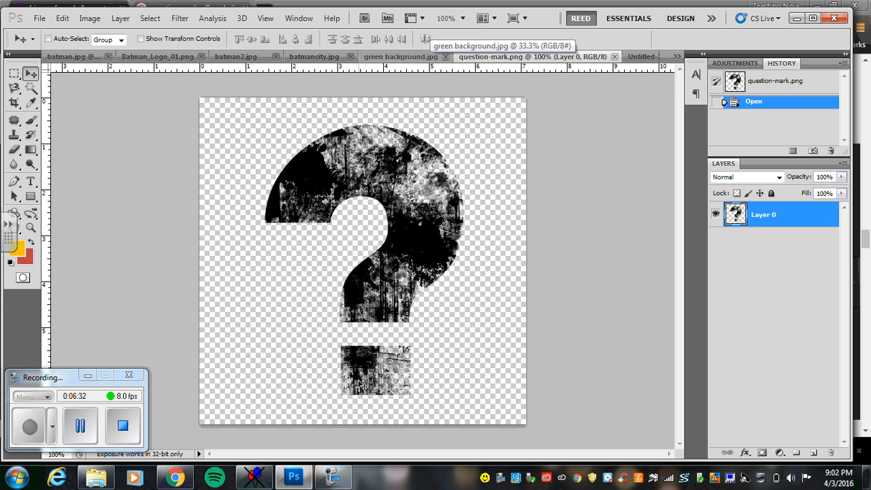
pyautogui.click(14, 74)
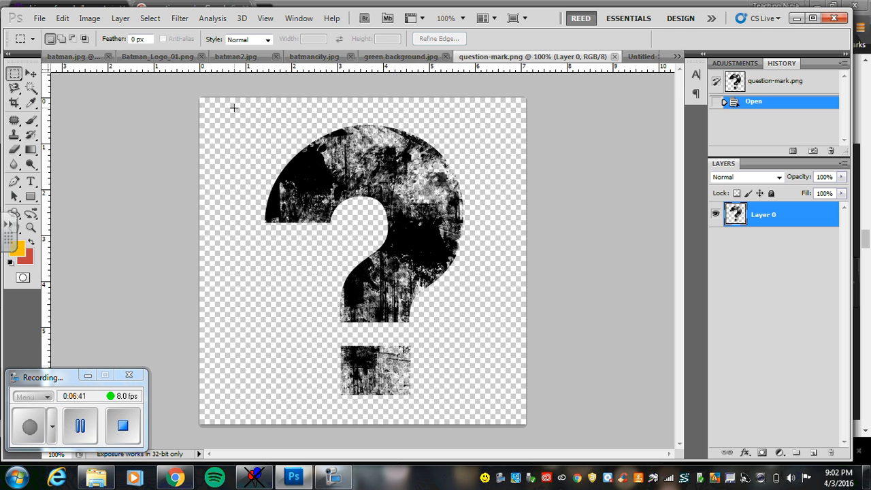
pyautogui.moveTo(418, 174); pyautogui.dragTo(497, 414)
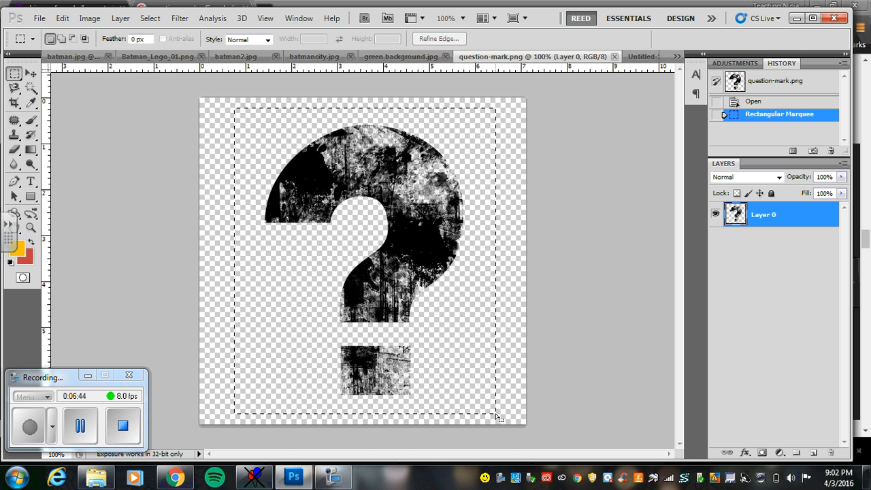
pyautogui.click(61, 19)
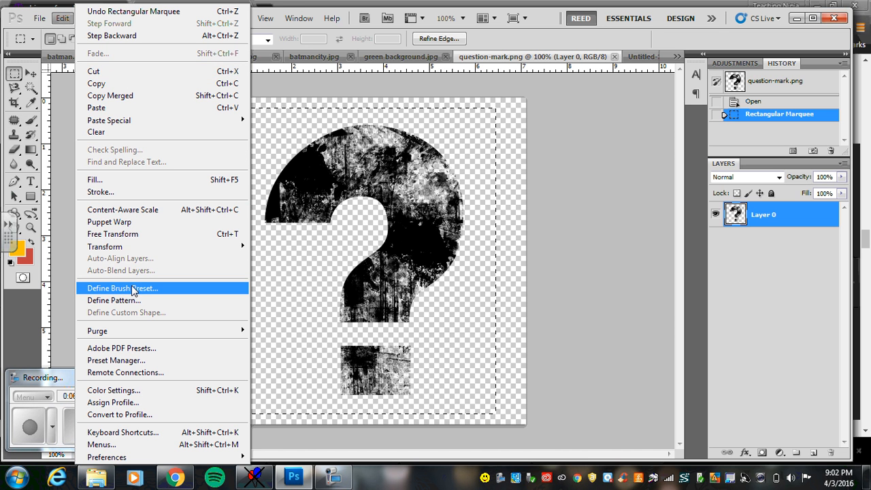
pyautogui.click(132, 288)
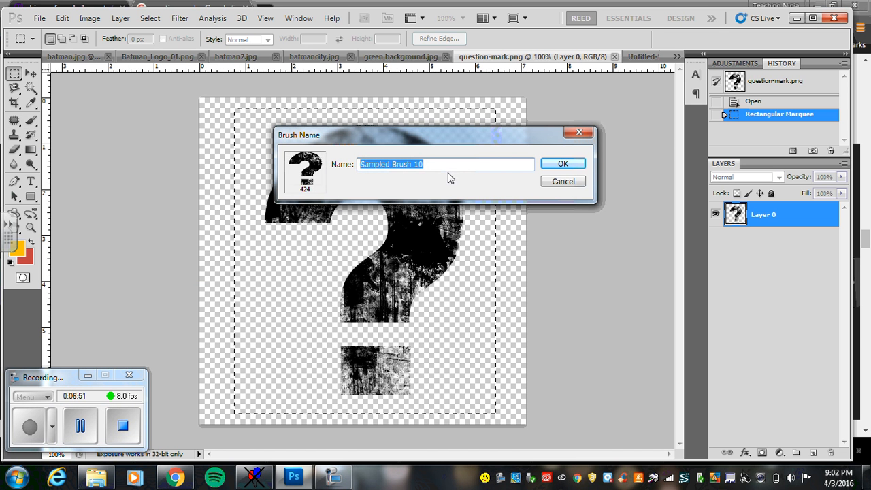
pyautogui.click(561, 163)
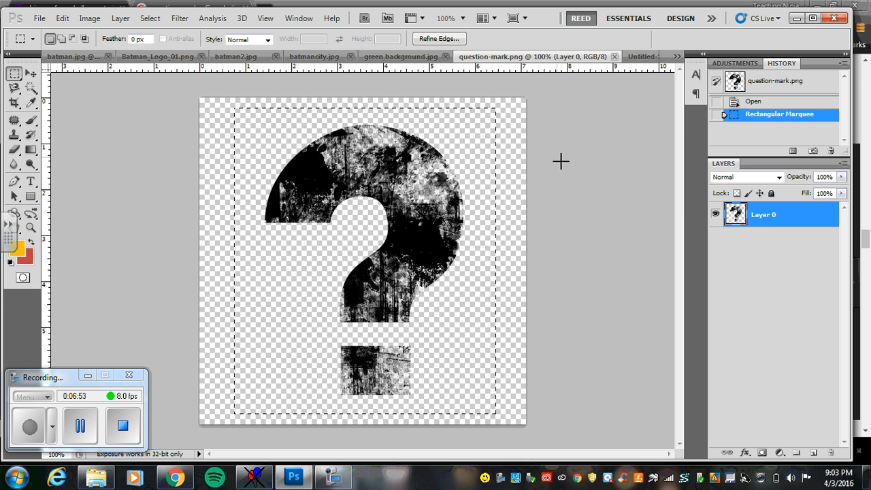
# - Add a new top layer to the Untitled-1 composite and name it Question Mark
pyautogui.click(638, 58)
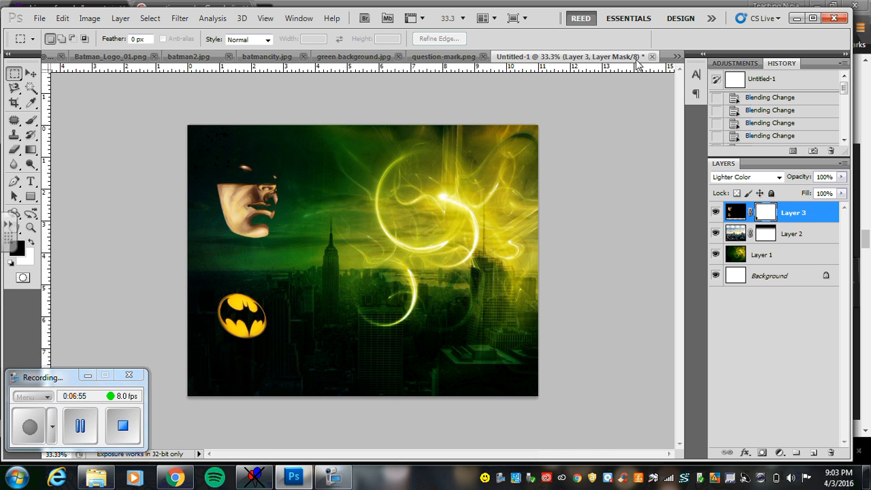
pyautogui.click(814, 453)
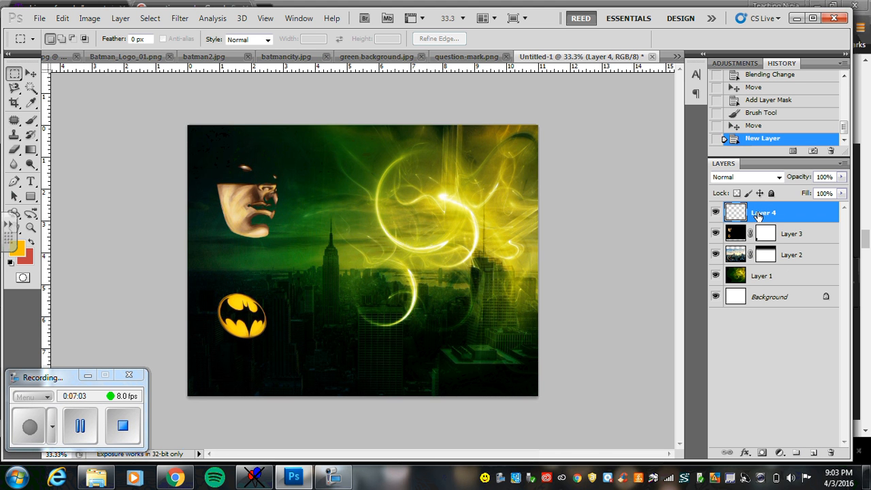
pyautogui.doubleClick(763, 214)
pyautogui.write('Question Mark')
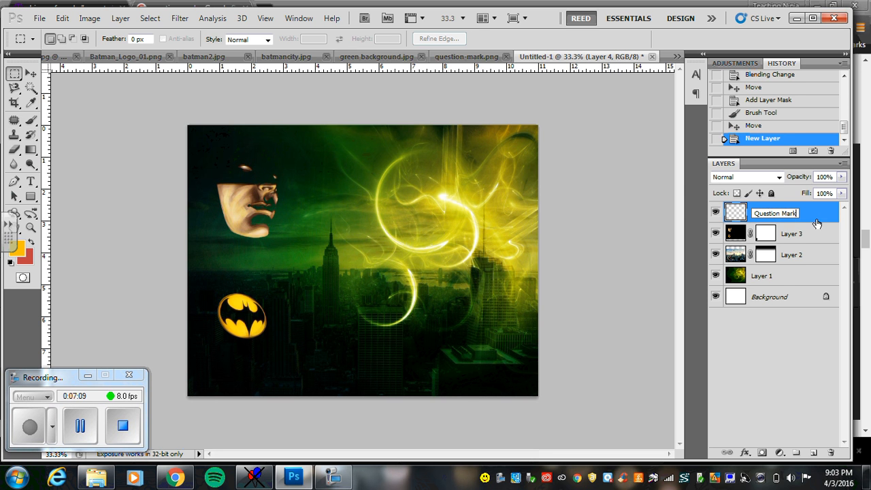
pyautogui.press('Return')
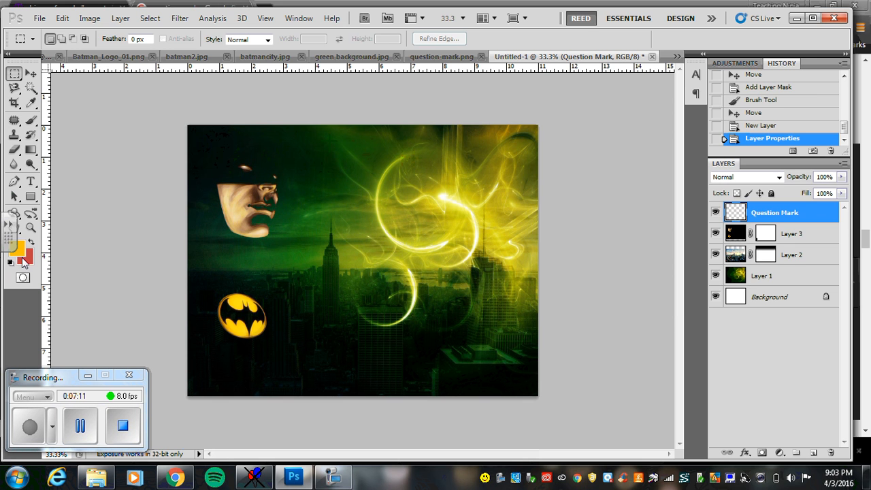
# - Set the foreground color to dark green #085b10
pyautogui.click(17, 247)
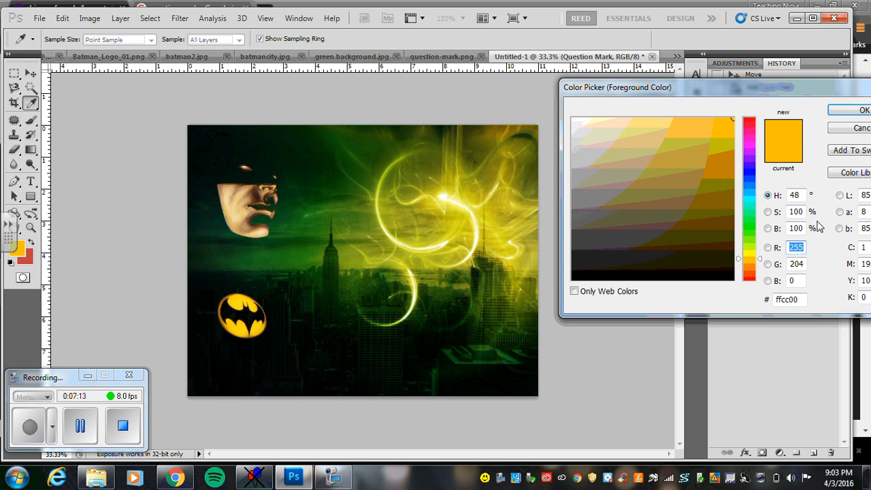
pyautogui.click(754, 225)
pyautogui.click(715, 200)
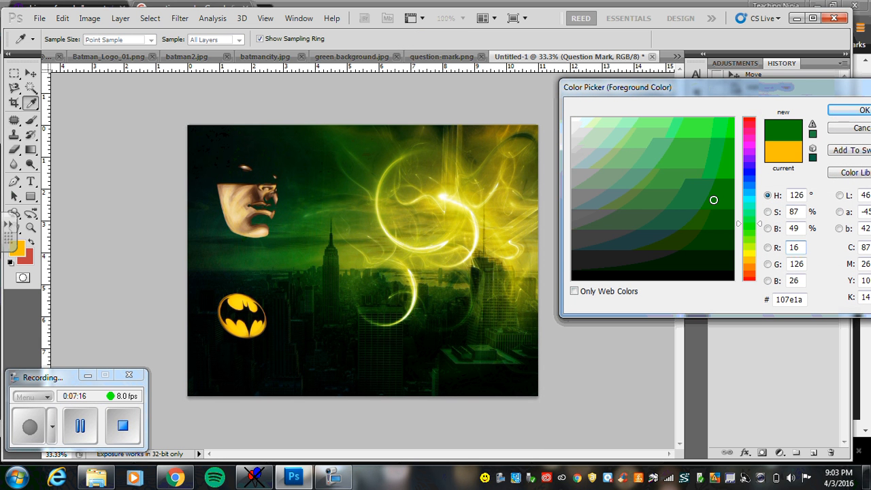
pyautogui.click(720, 221)
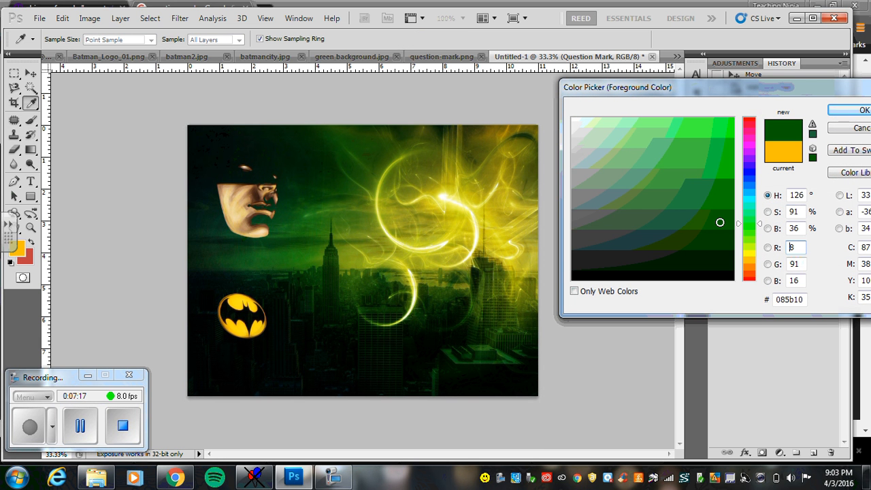
pyautogui.click(853, 110)
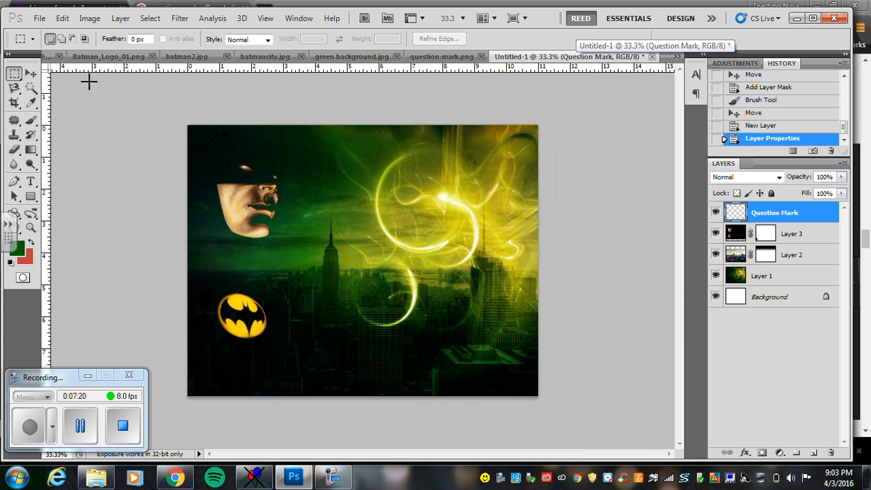
# - Choose the Brush tool with the 424 px question-mark brush preset
pyautogui.click(31, 121)
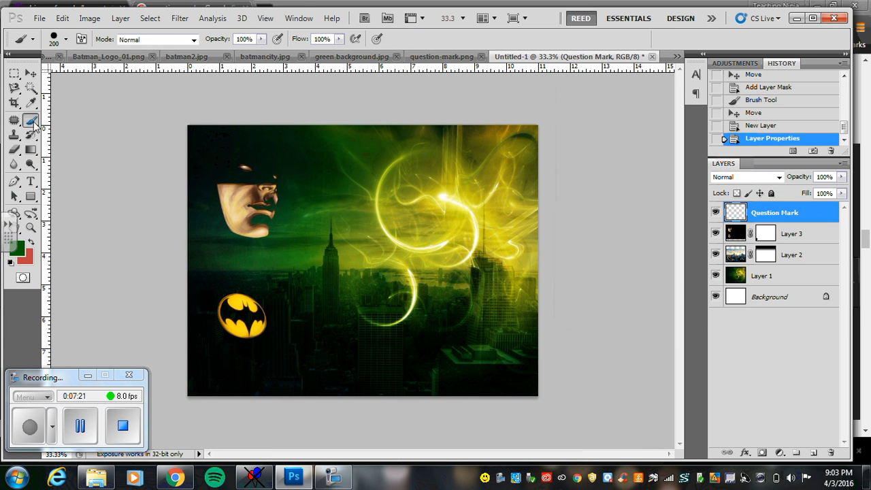
pyautogui.click(66, 39)
pyautogui.moveTo(146, 136); pyautogui.dragTo(144, 187)
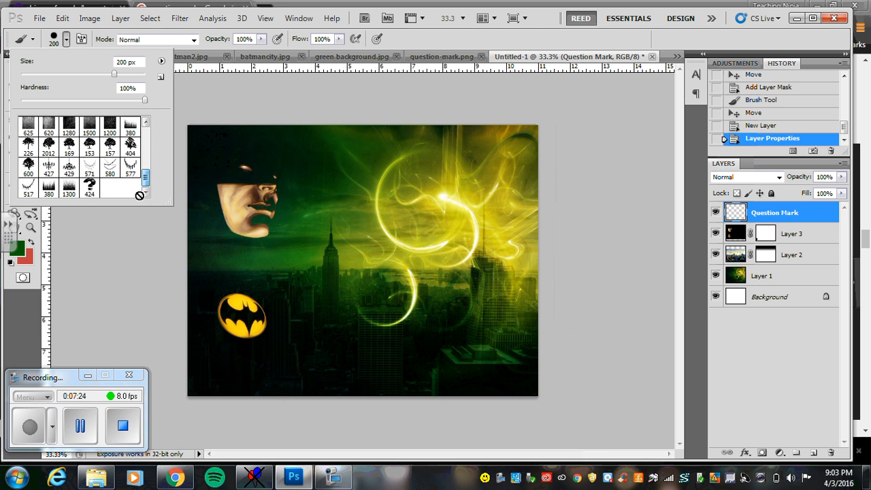
pyautogui.click(89, 189)
pyautogui.click(66, 39)
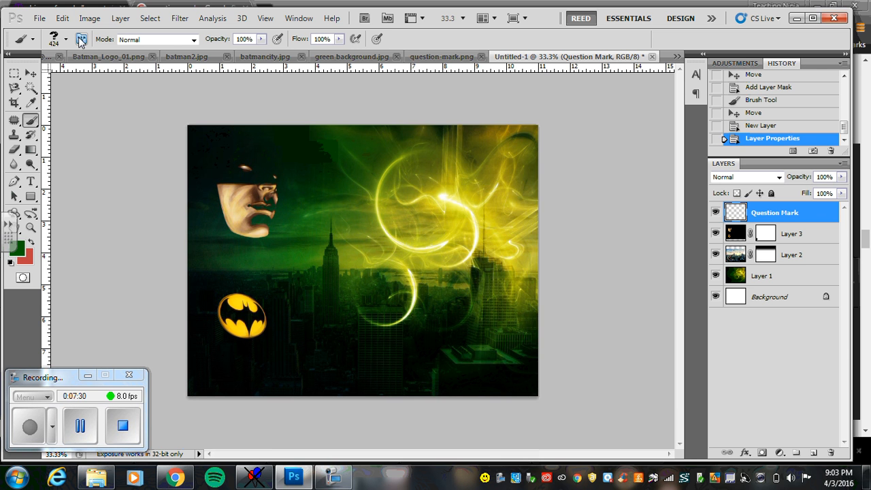
# - Rotate the brush tip to 139° and stamp green question marks beside Batman's face and over the lower skyline right of center
pyautogui.click(80, 40)
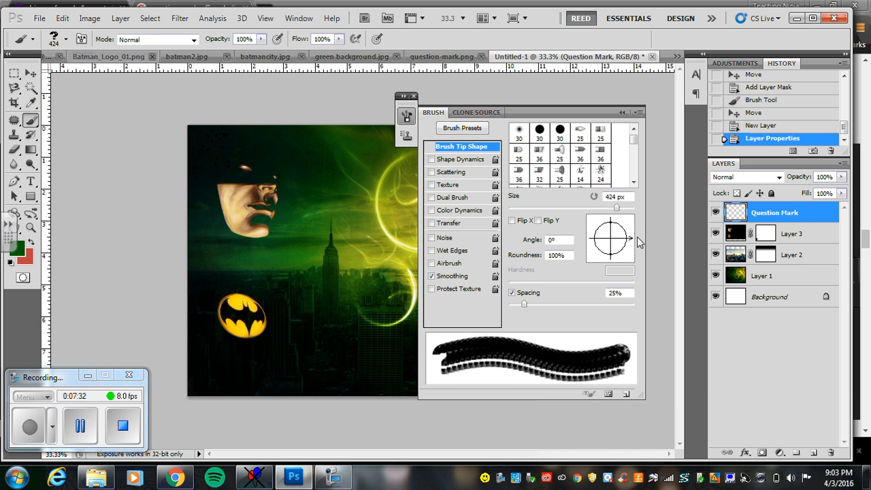
pyautogui.moveTo(633, 242)
pyautogui.mouseDown()
pyautogui.moveTo(620, 250)
pyautogui.moveTo(627, 254)
pyautogui.moveTo(568, 201)
pyautogui.mouseUp()
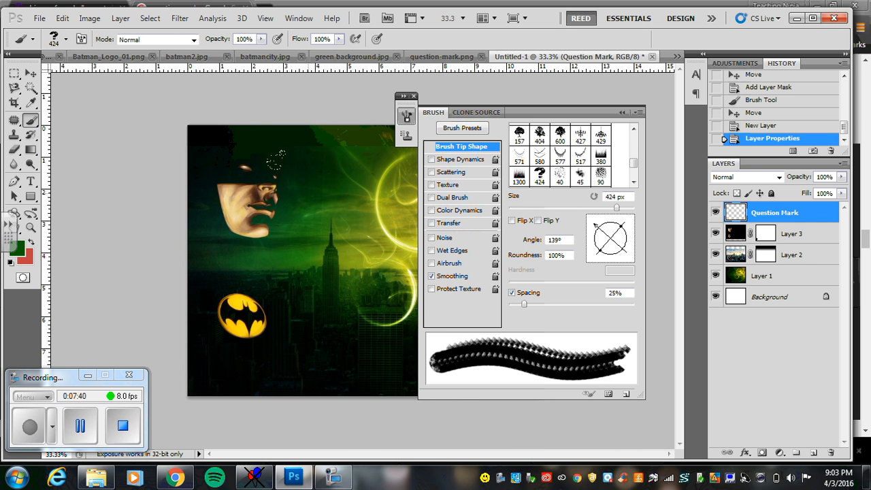
pyautogui.moveTo(545, 116); pyautogui.dragTo(671, 93)
pyautogui.click(278, 144)
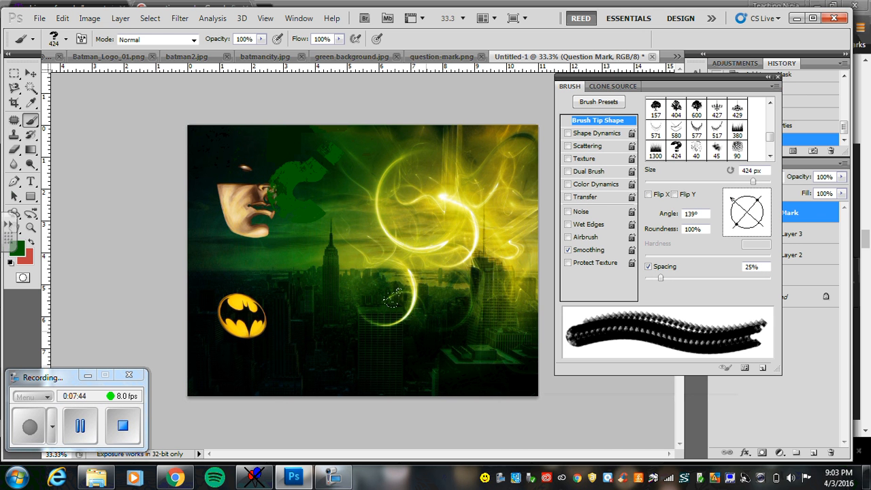
pyautogui.click(395, 293)
# - Enlarge the brush to 900 px and stamp a green question mark over the Batman logo in the canvas's lower-left corner
pyautogui.press(']')
pyautogui.press(']')
pyautogui.press(']')
pyautogui.press(']')
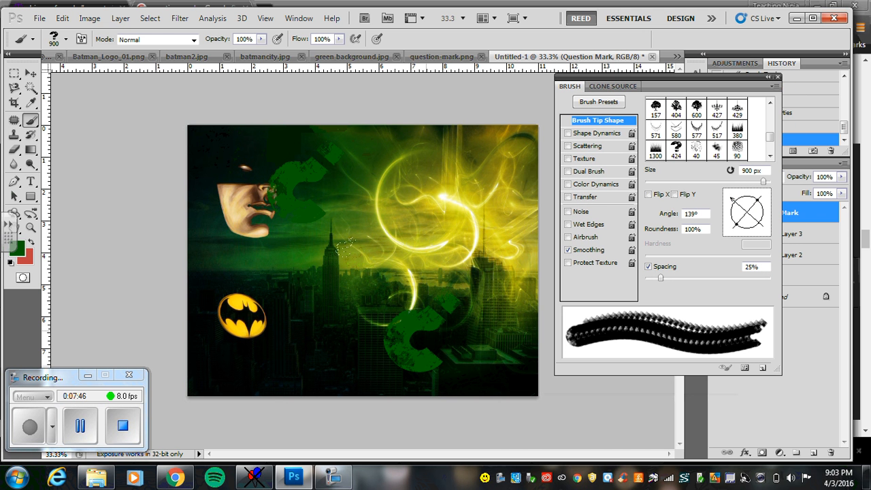
pyautogui.click(176, 262)
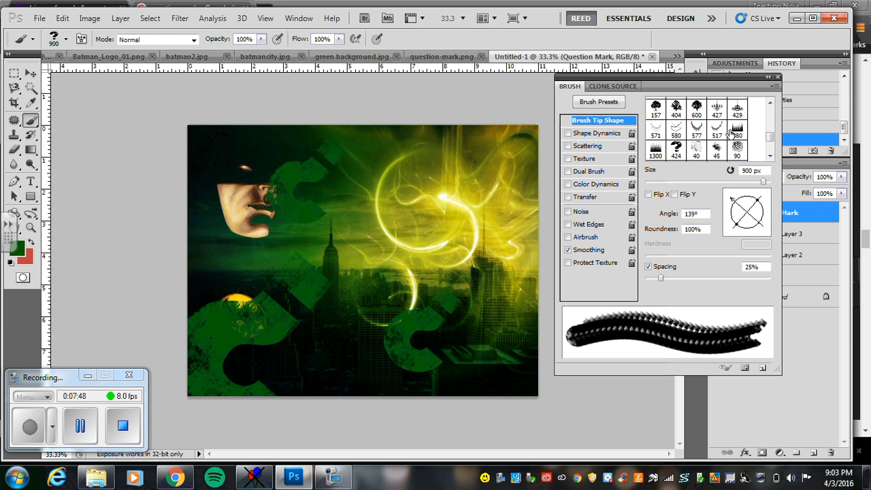
# - Set the brush angle to -13°, change the foreground color to dark blue, and stamp a 917 px question mark over the glowing swirl
pyautogui.moveTo(732, 199)
pyautogui.mouseDown()
pyautogui.moveTo(757, 194)
pyautogui.moveTo(766, 218)
pyautogui.mouseUp()
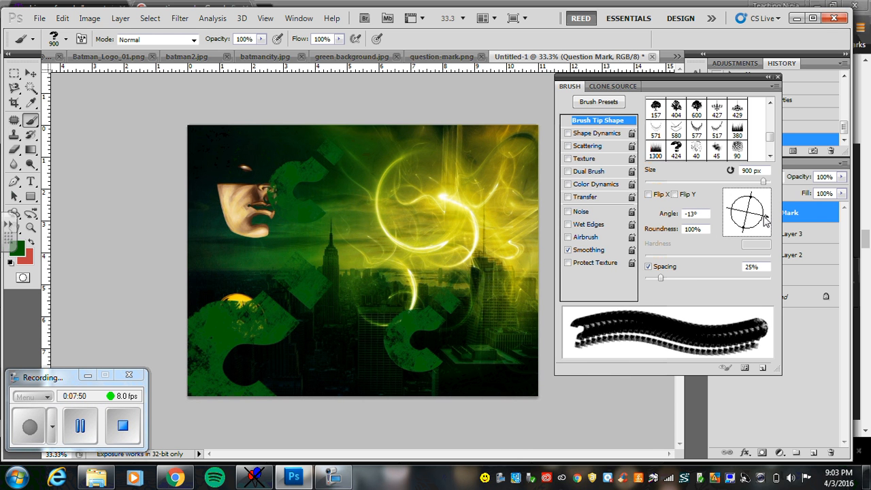
pyautogui.click(19, 251)
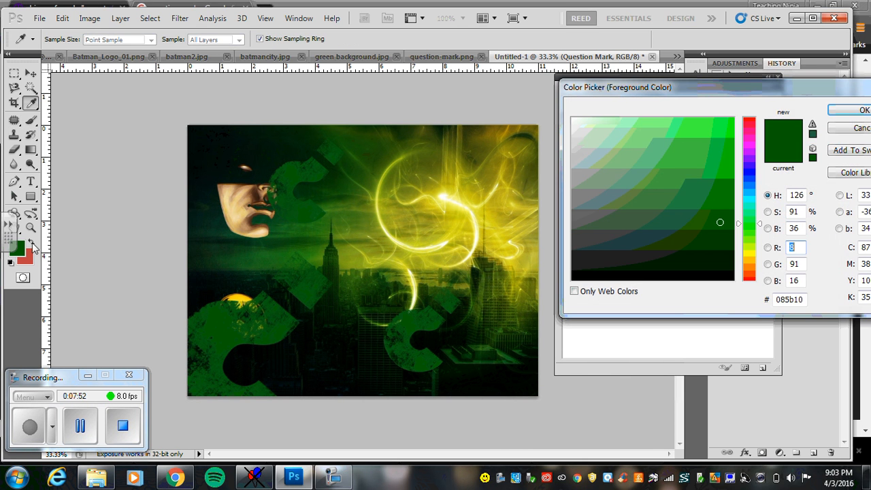
pyautogui.click(747, 176)
pyautogui.moveTo(704, 239); pyautogui.dragTo(711, 252)
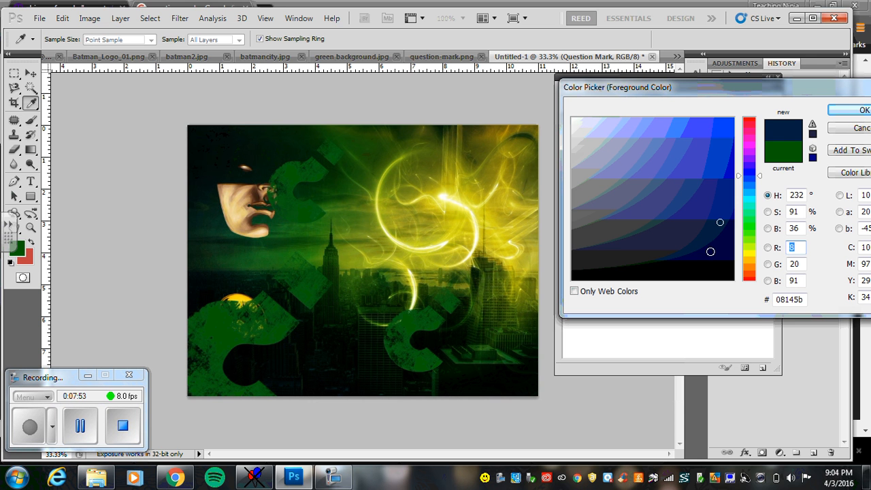
pyautogui.click(860, 111)
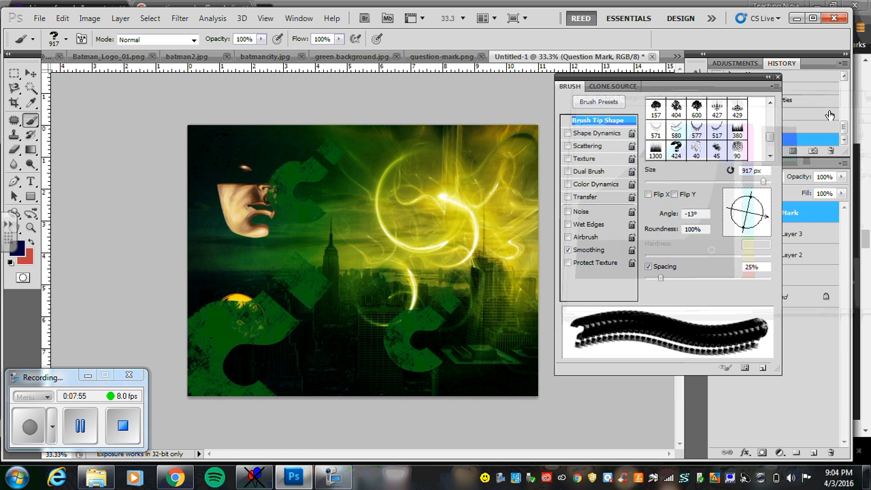
pyautogui.click(359, 106)
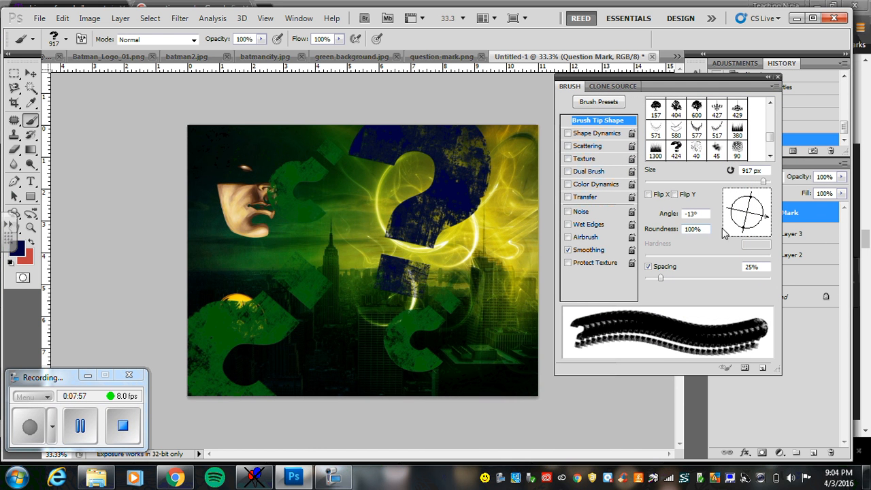
# - Reduce the question-mark brush to about 125 px and set its angle to 4°
pyautogui.moveTo(766, 218); pyautogui.dragTo(759, 229)
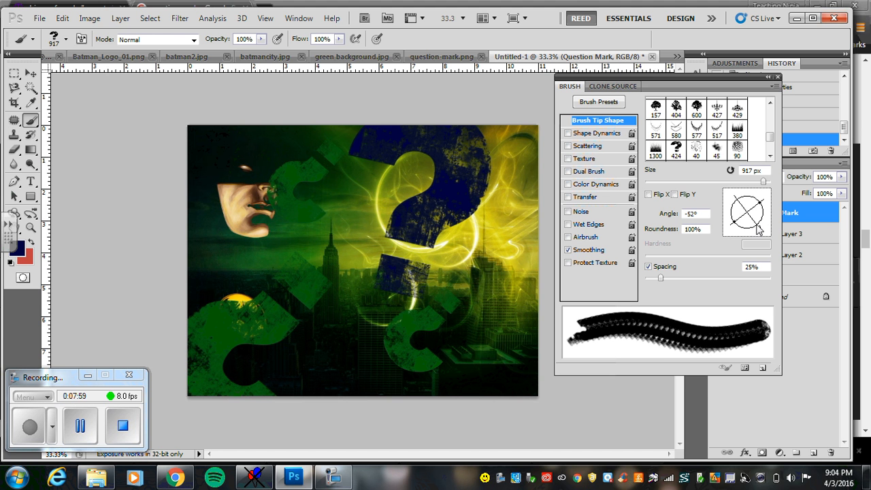
pyautogui.press('[')
pyautogui.press('[')
pyautogui.press('[')
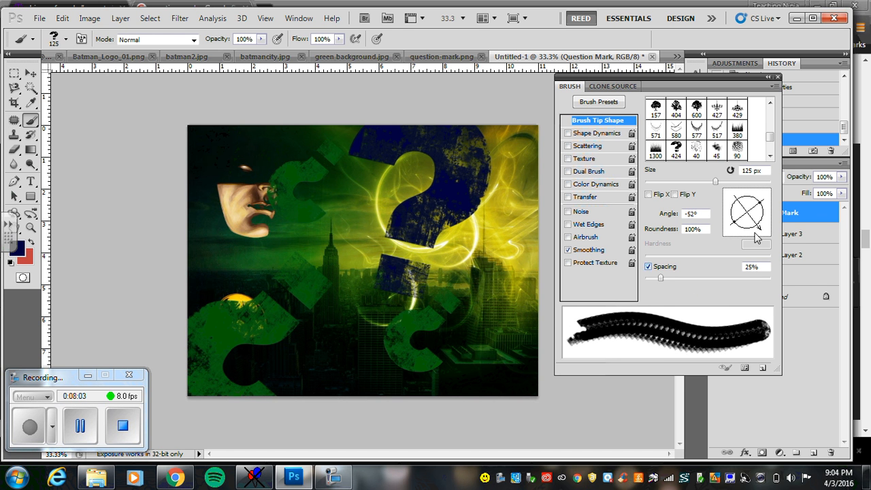
pyautogui.moveTo(758, 234); pyautogui.dragTo(757, 193)
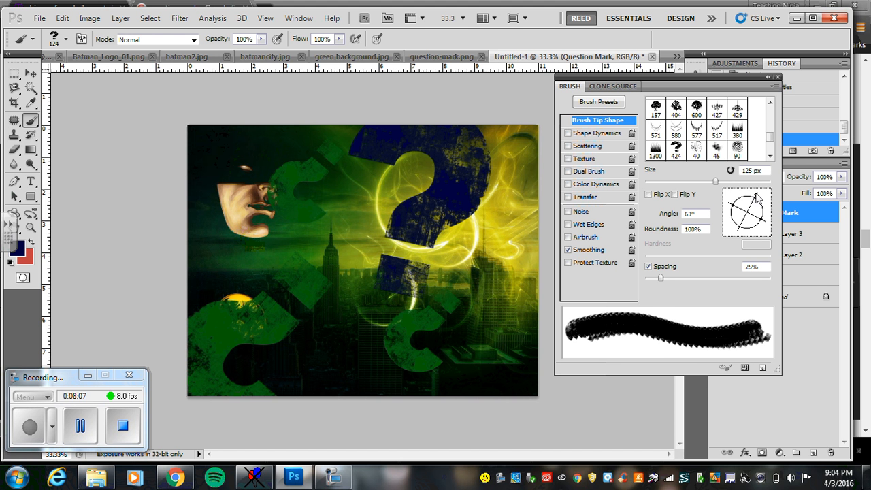
pyautogui.moveTo(757, 197); pyautogui.dragTo(767, 211)
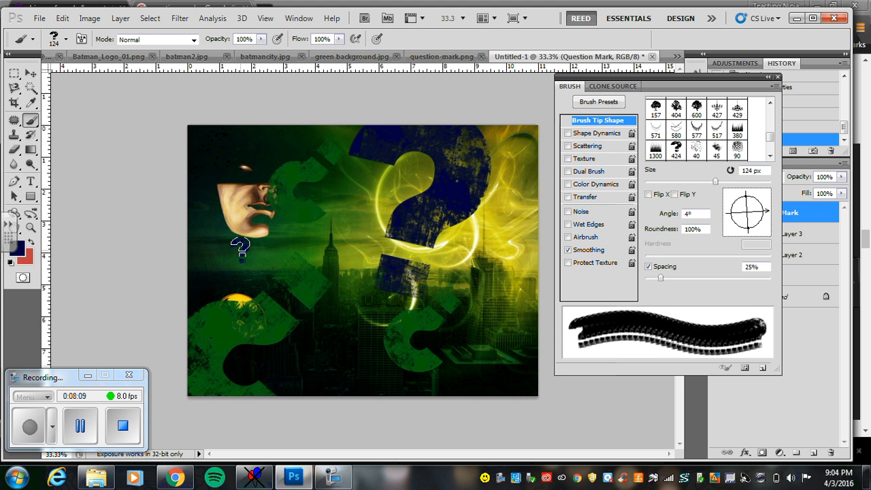
# - Stamp small dark blue question marks around Batman's head, over the skyline, and near the canvas's right and bottom edges
pyautogui.click(266, 145)
pyautogui.click(333, 313)
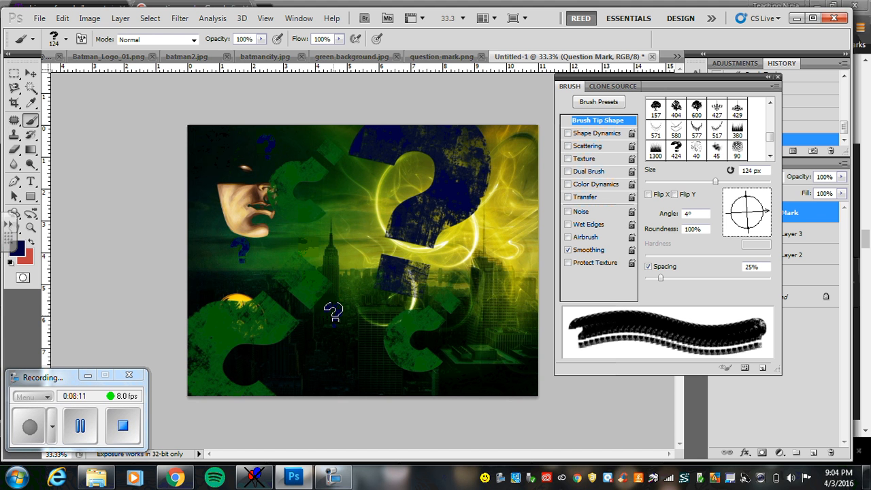
pyautogui.click(495, 292)
pyautogui.click(530, 206)
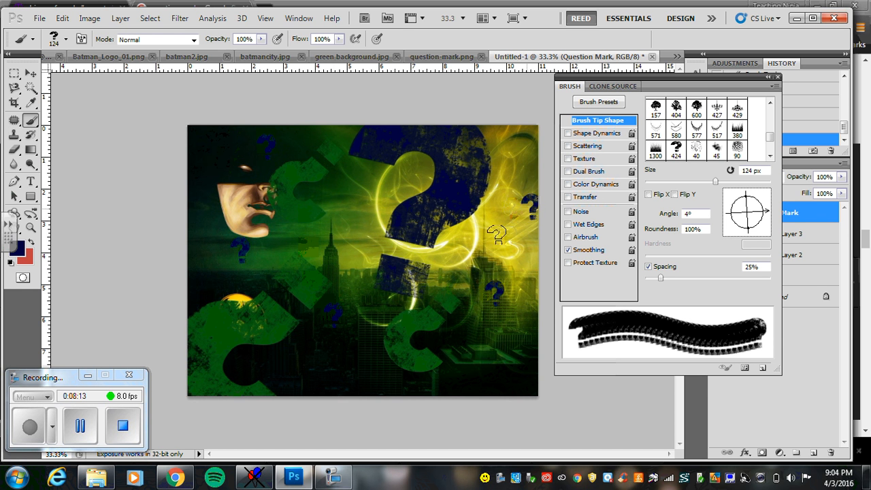
pyautogui.click(355, 391)
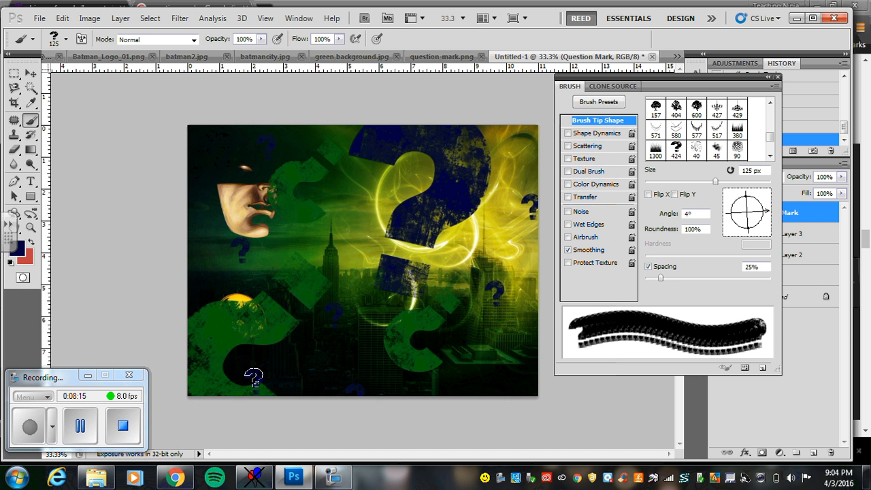
# - Enlarge the brush to 250 px and stamp dark blue question marks over the lower-right buildings and at the canvas's left edge
pyautogui.press(']')
pyautogui.press(']')
pyautogui.press(']')
pyautogui.press(']')
pyautogui.click(474, 349)
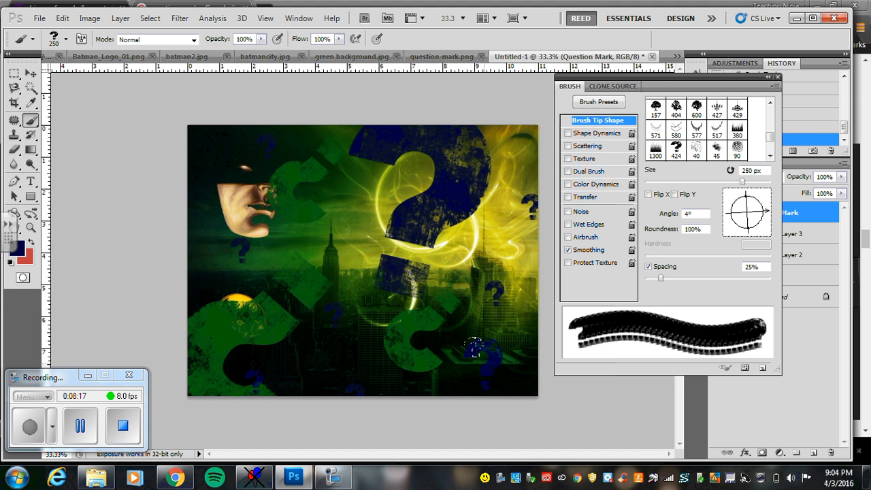
pyautogui.click(186, 192)
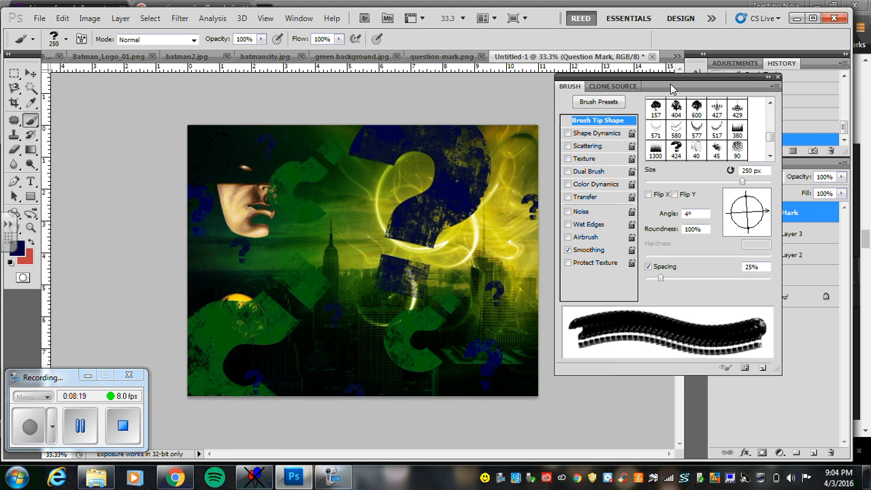
pyautogui.click(778, 76)
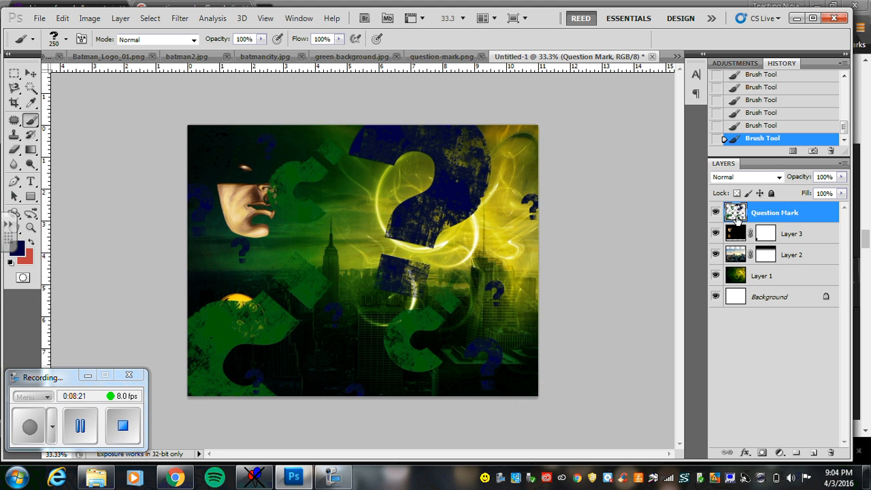
# - Toggle the Question Mark layer's visibility to compare the composite with and without the stamped question marks
pyautogui.click(716, 213)
pyautogui.click(716, 213)
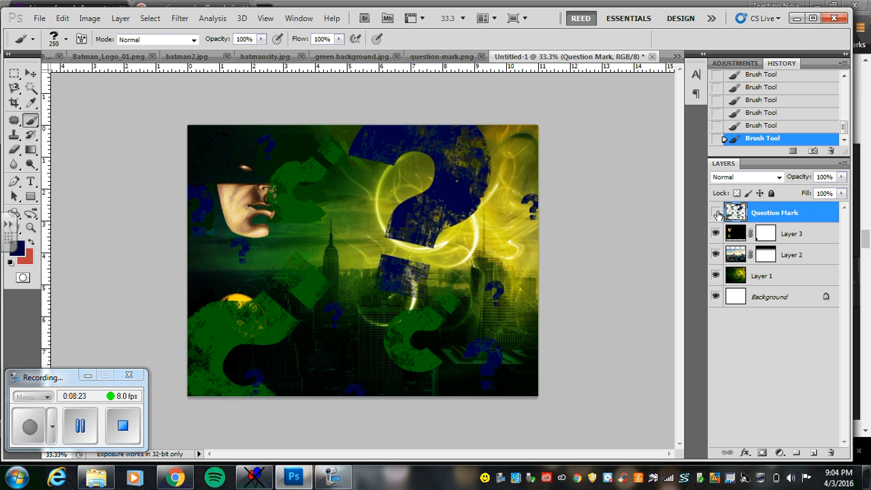
pyautogui.click(716, 213)
pyautogui.click(716, 213)
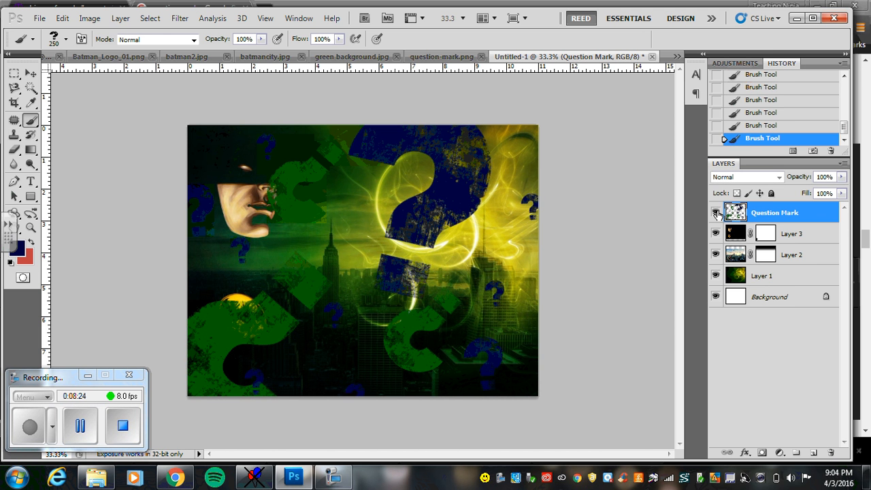
# - Try the available blending modes on the Question Mark layer and set it to Luminosity
pyautogui.click(780, 177)
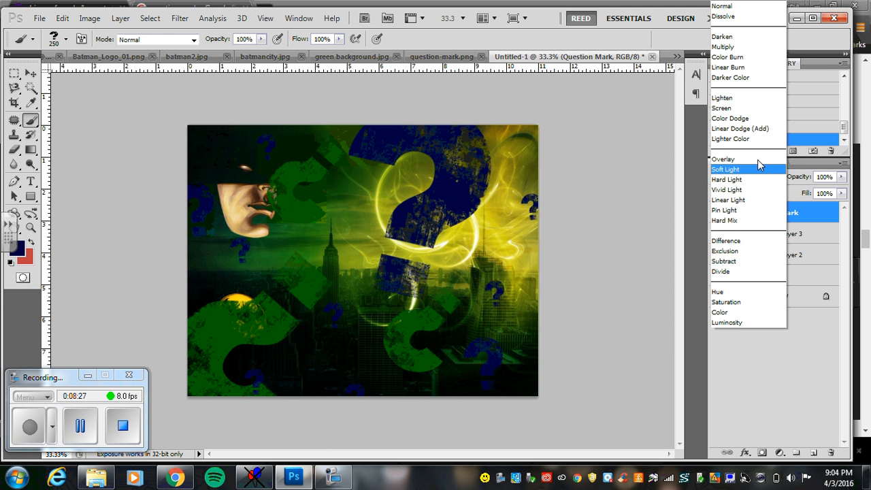
pyautogui.click(732, 34)
pyautogui.press('Down')
pyautogui.press('Down')
pyautogui.press('Down')
pyautogui.press('Down')
pyautogui.press('Down')
pyautogui.press('Down')
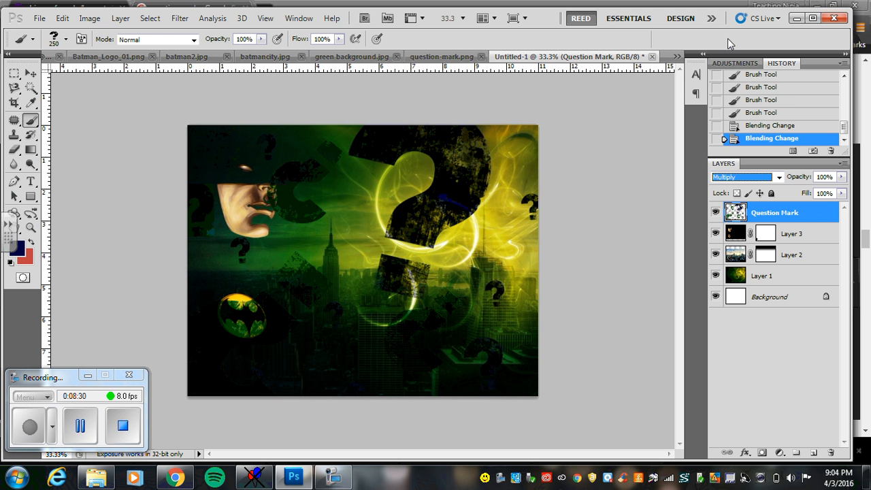
pyautogui.press('Down')
pyautogui.press('Down')
pyautogui.press('Down')
pyautogui.press('Down')
pyautogui.press('Down')
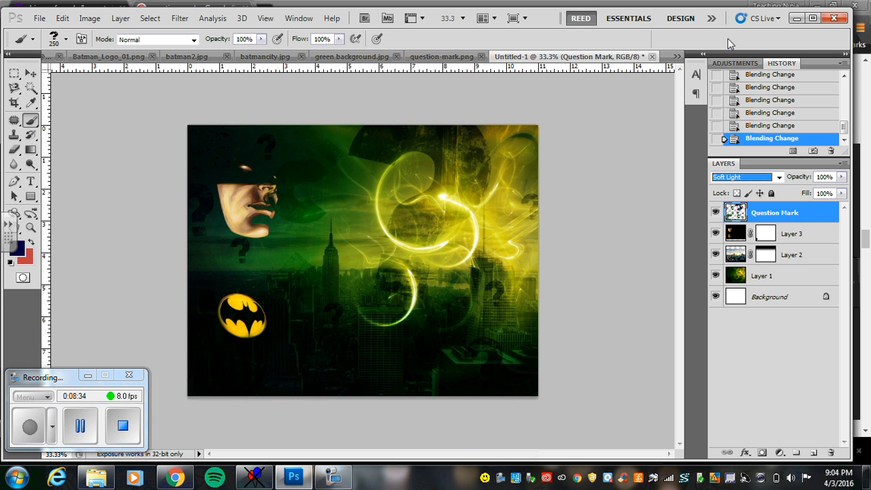
pyautogui.press('Down')
pyautogui.press('Down')
pyautogui.press('Down')
pyautogui.press('Down')
pyautogui.press('Down')
pyautogui.press('Down')
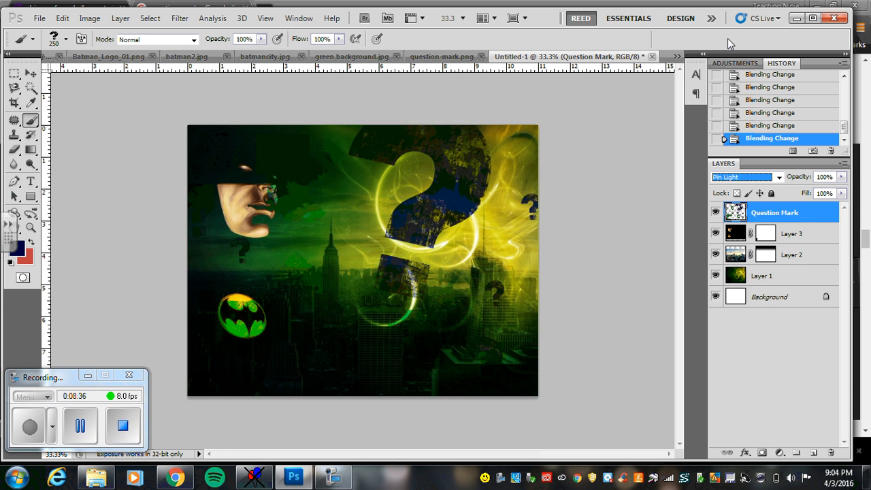
pyautogui.press('Down')
pyautogui.press('Down')
pyautogui.press('Down')
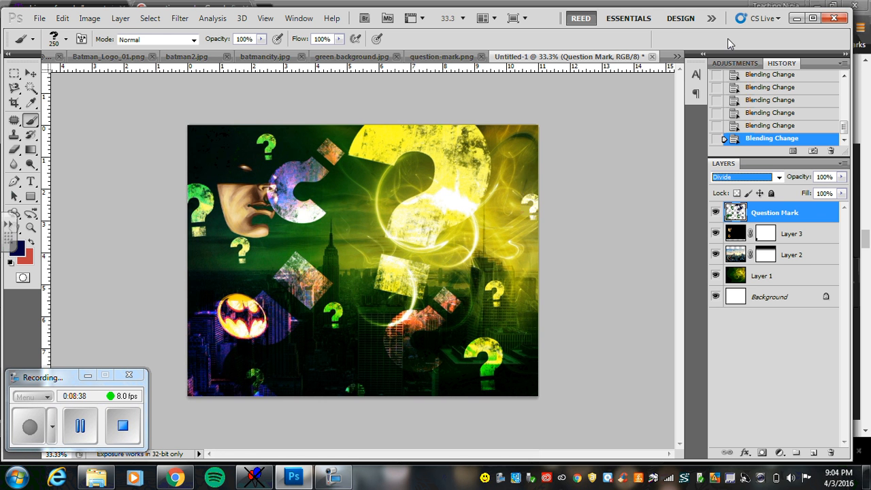
pyautogui.press('Down')
pyautogui.press('Down')
pyautogui.press('Down')
pyautogui.press('Down')
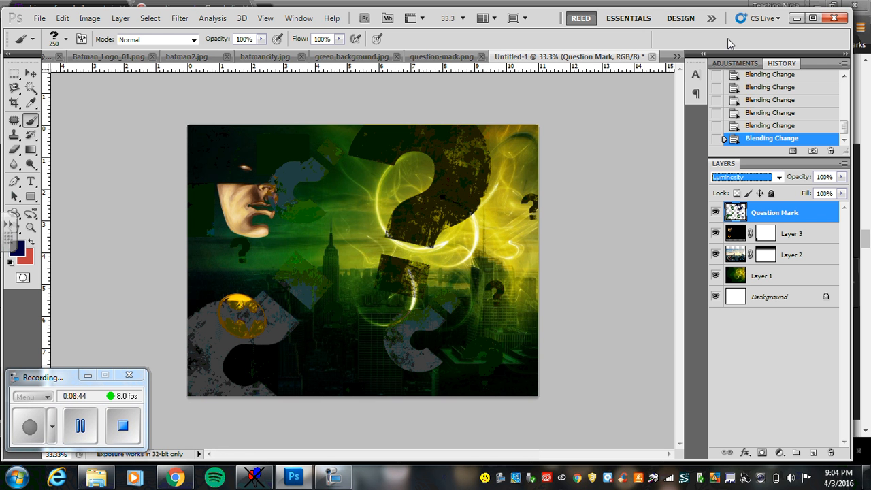
pyautogui.press('Up')
pyautogui.press('Up')
pyautogui.press('Up')
pyautogui.press('Up')
pyautogui.press('Up')
pyautogui.press('Up')
pyautogui.press('Up')
pyautogui.press('Up')
pyautogui.press('Up')
pyautogui.press('Up')
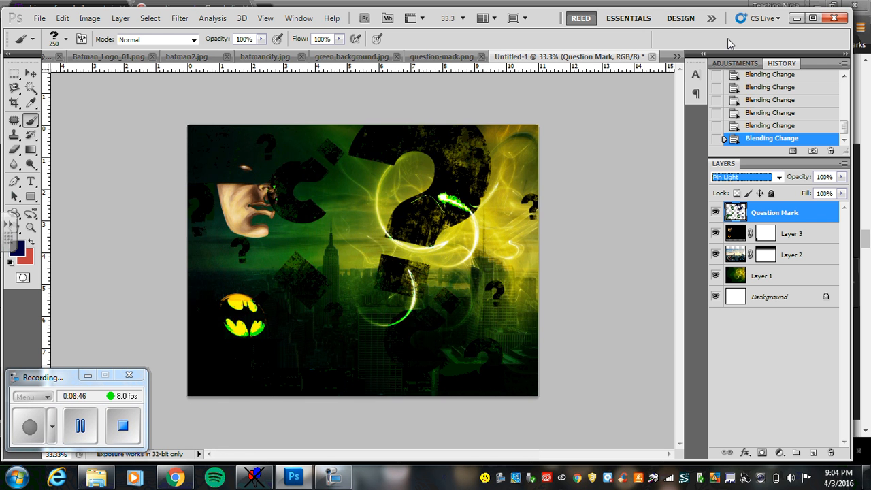
pyautogui.press('Down')
pyautogui.press('Down')
pyautogui.press('Down')
pyautogui.press('Down')
pyautogui.press('Down')
pyautogui.press('Down')
pyautogui.press('Down')
pyautogui.press('Down')
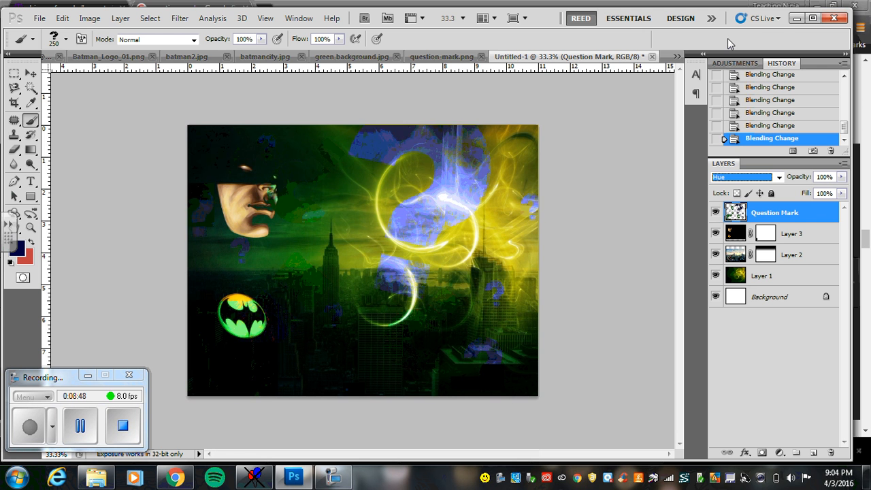
pyautogui.press('Down')
pyautogui.press('Down')
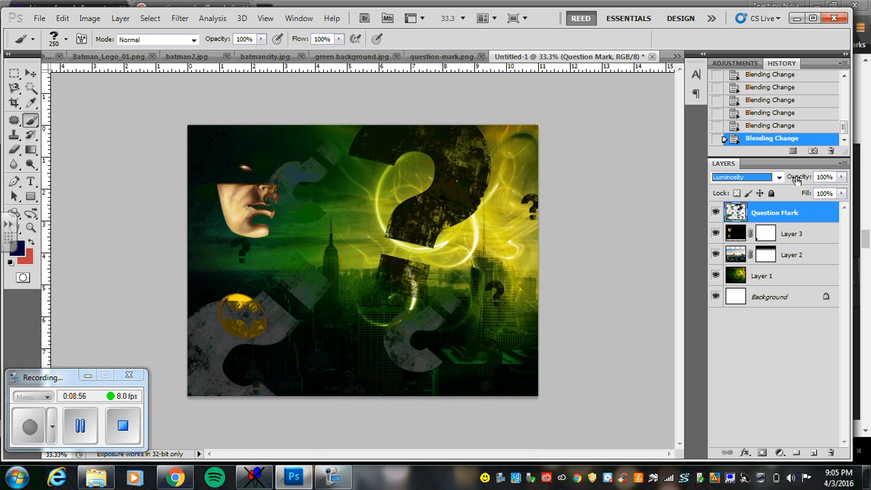
# - Reduce the Question Mark layer's opacity to 53% and switch to the Move tool
pyautogui.click(842, 176)
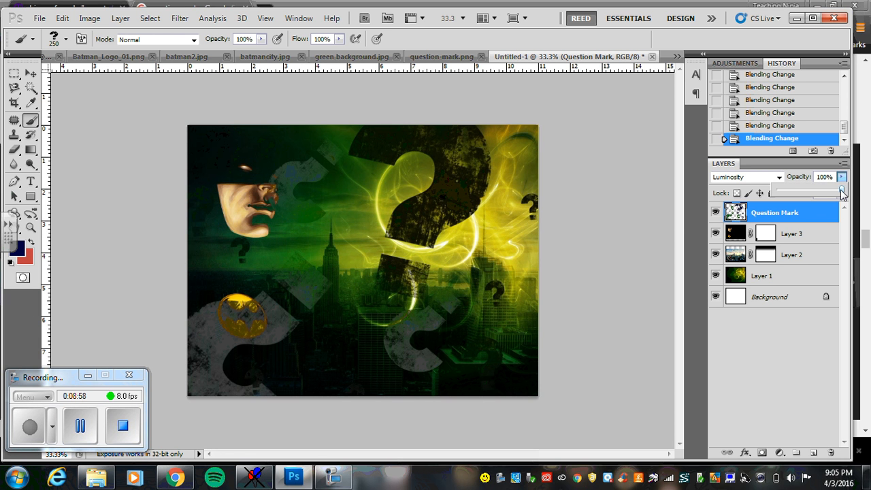
pyautogui.moveTo(842, 193); pyautogui.dragTo(812, 194)
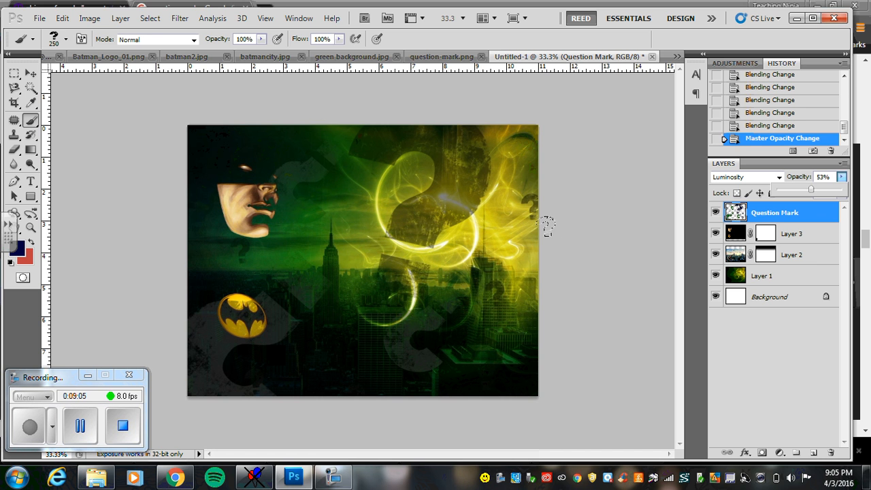
pyautogui.click(31, 74)
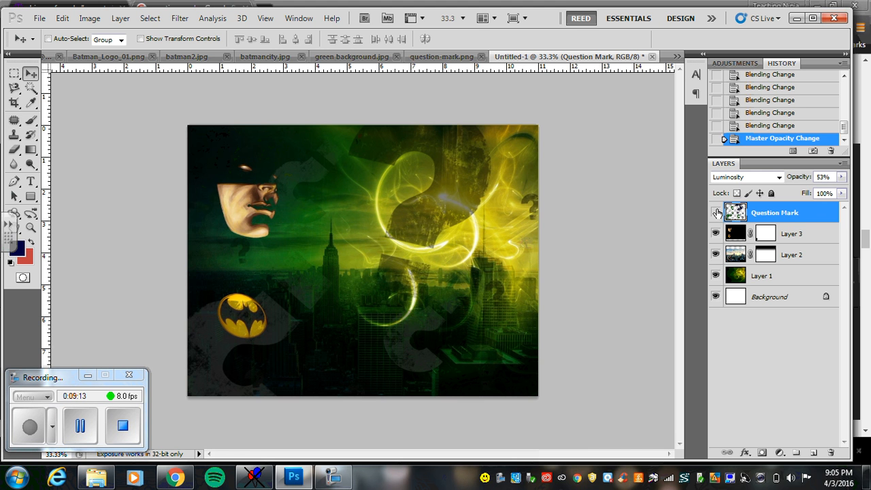
# - Hide the Question Mark layer and Layer 2 to examine their contribution to the composite, and show both again
pyautogui.moveTo(717, 213); pyautogui.dragTo(715, 246)
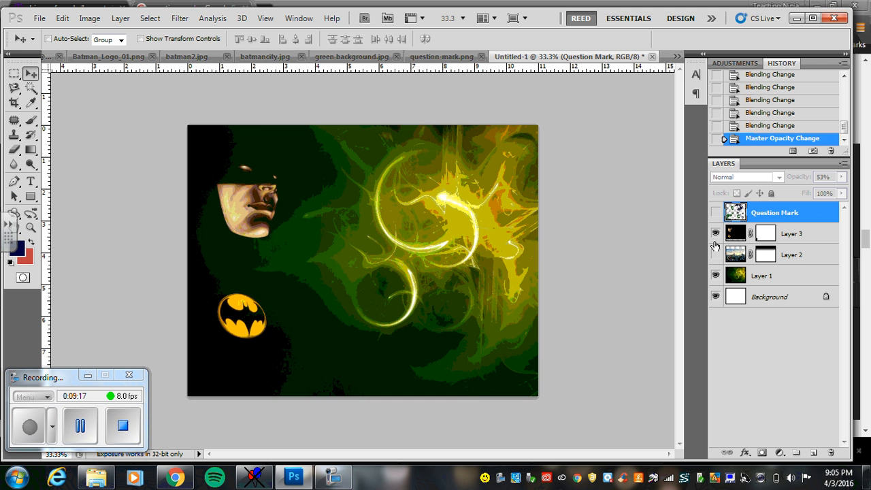
pyautogui.click(716, 255)
pyautogui.click(716, 213)
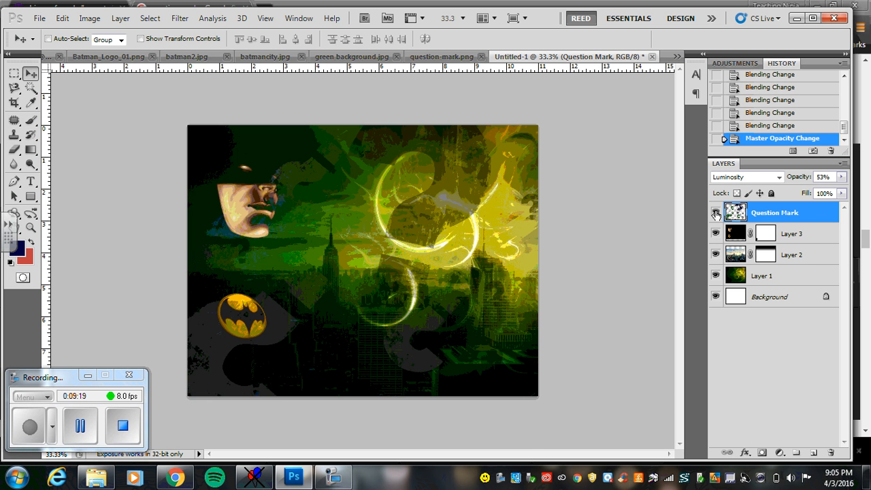